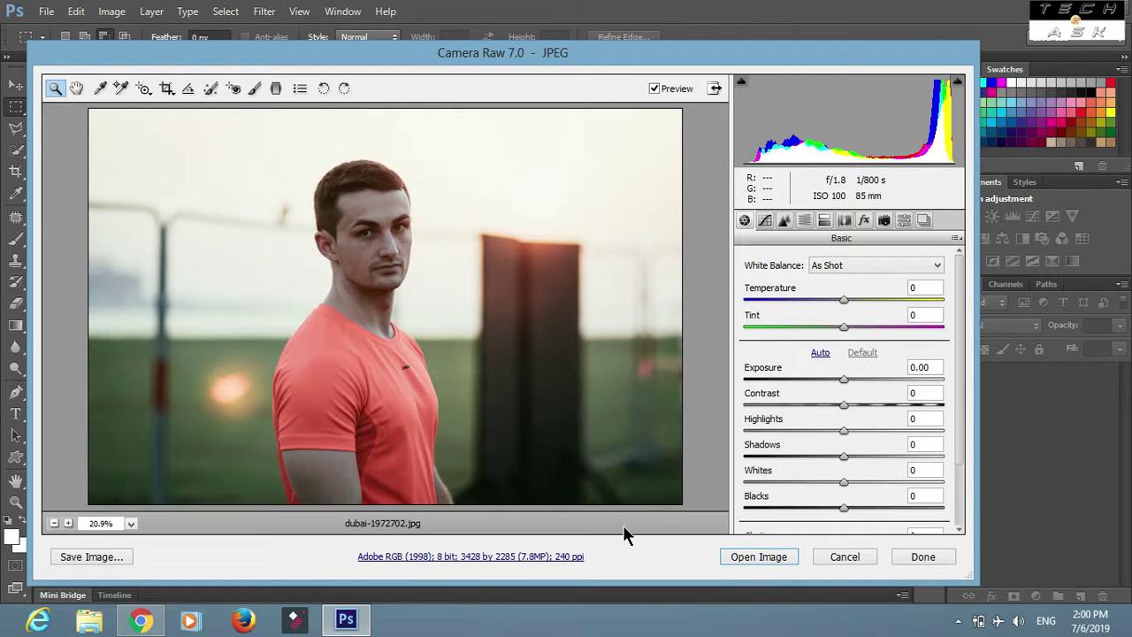
Step: Open dubai-1972702.jpg from Camera Raw without adjustments and close the floating Character panel
click(743, 557)
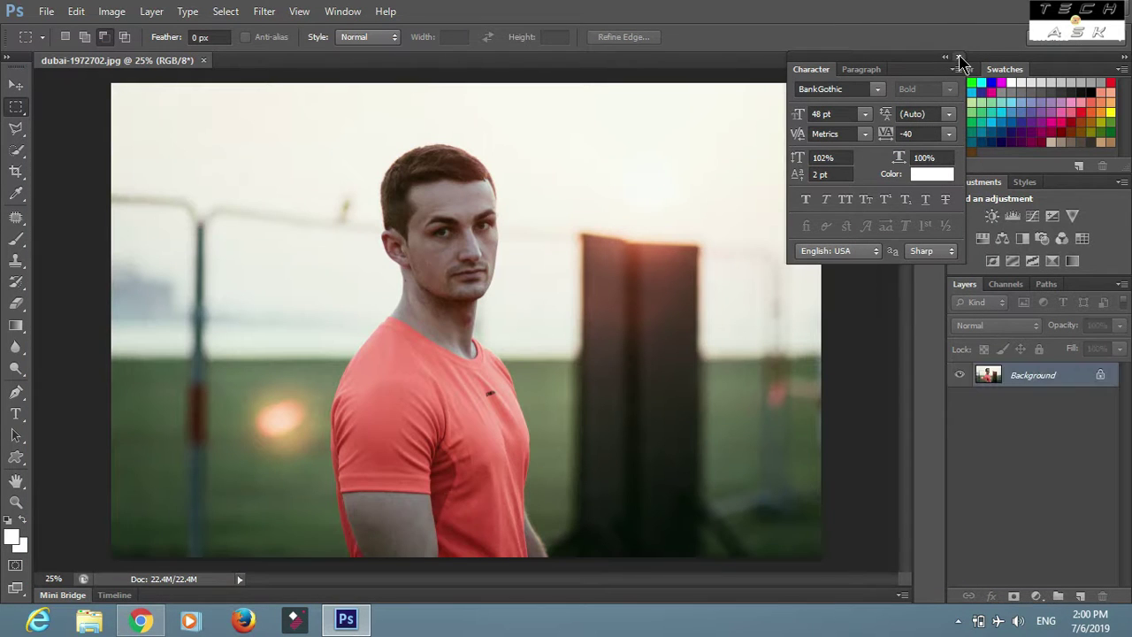
click(945, 55)
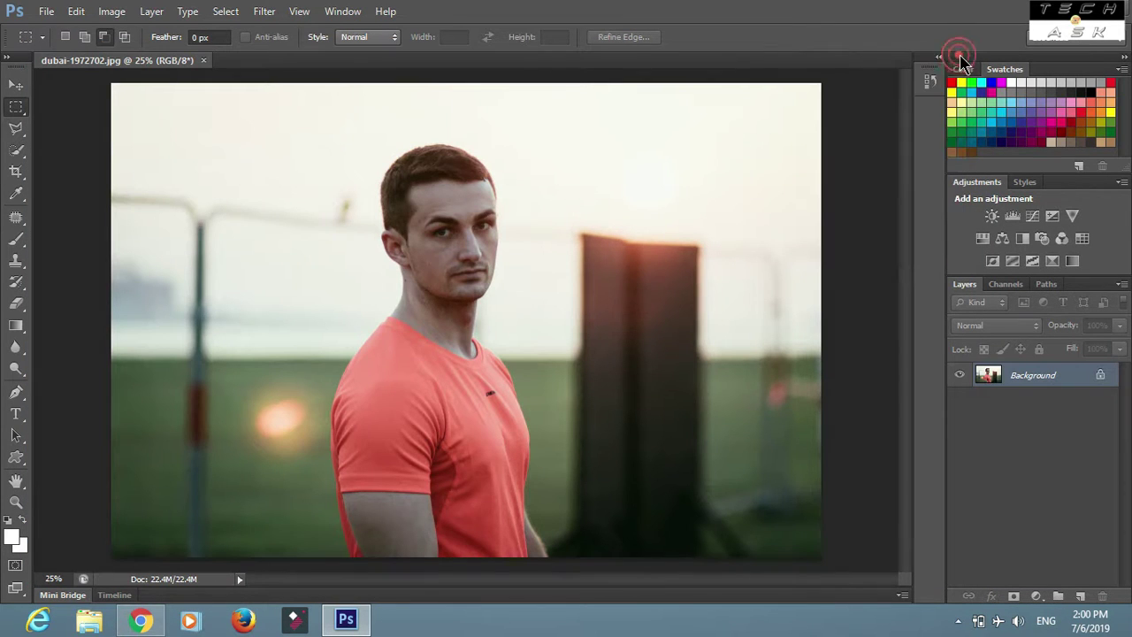
click(16, 85)
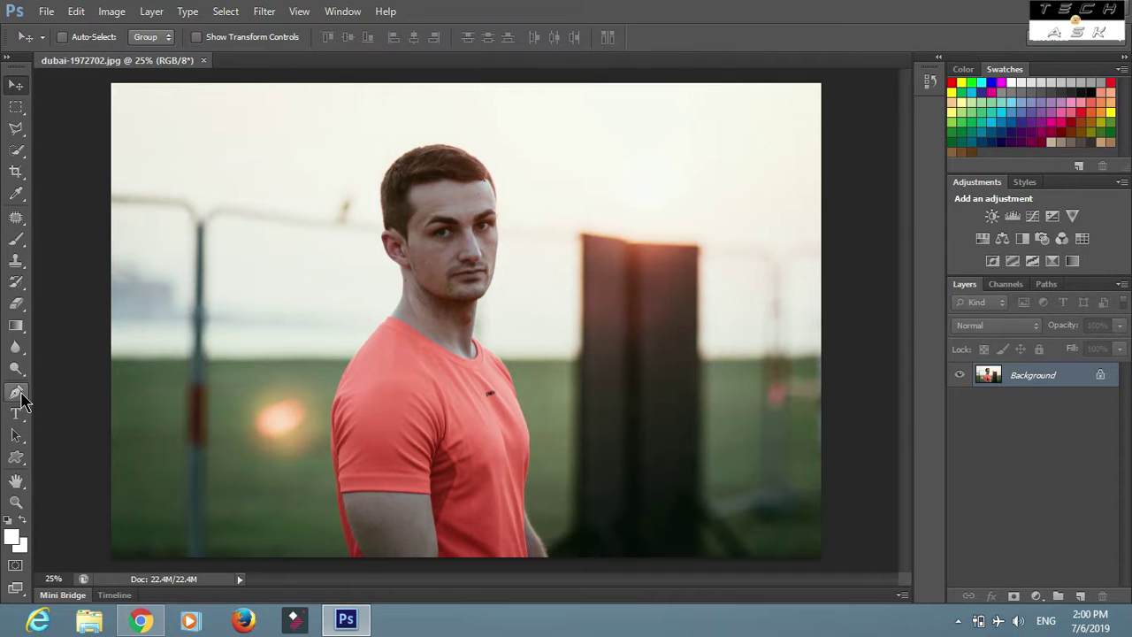
Step: Activate the Pen tool, duplicate the Background layer and hide the original
click(17, 394)
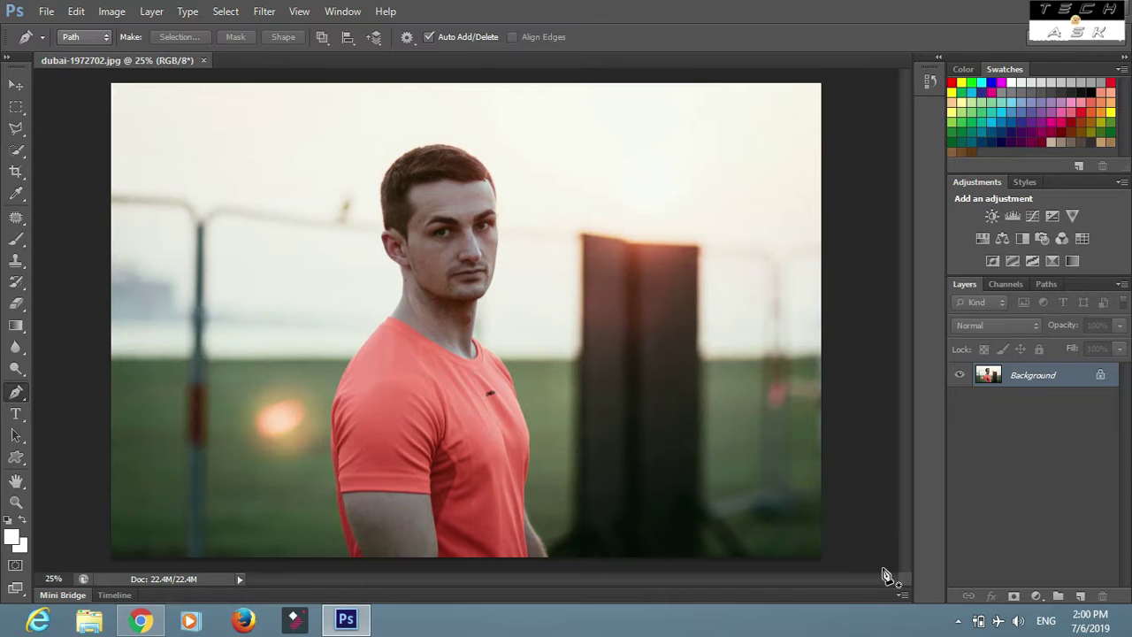
drag(1046, 379, 1078, 595)
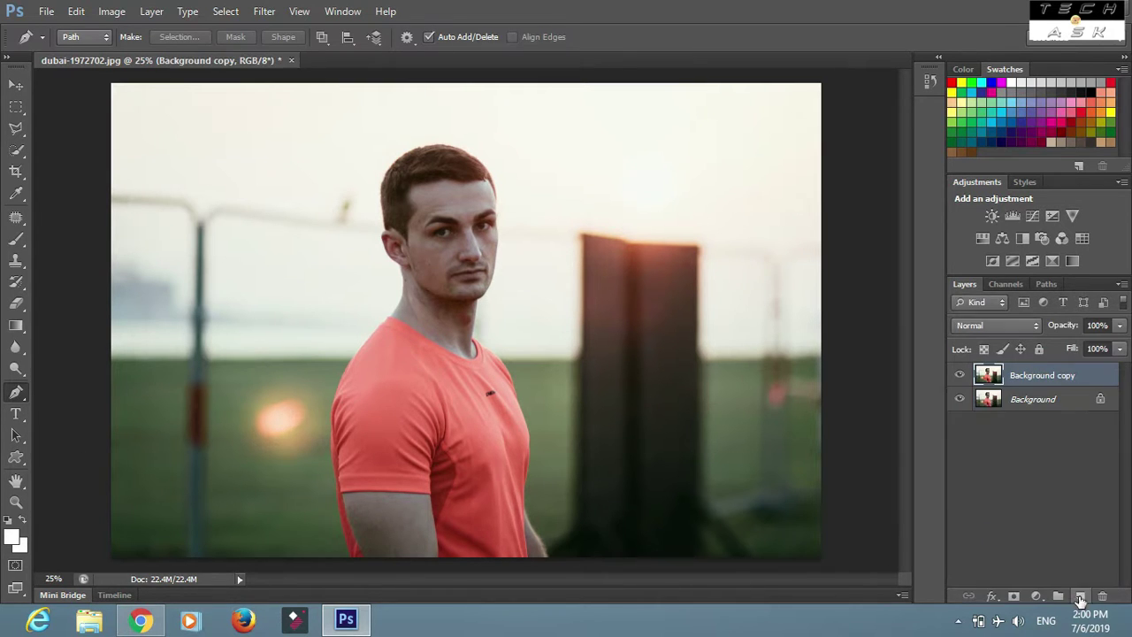
click(960, 399)
Step: Start a Pen path where the shirt collar meets the near shoulder and place the first anchors along the collar
scroll(539, 405, up, 2)
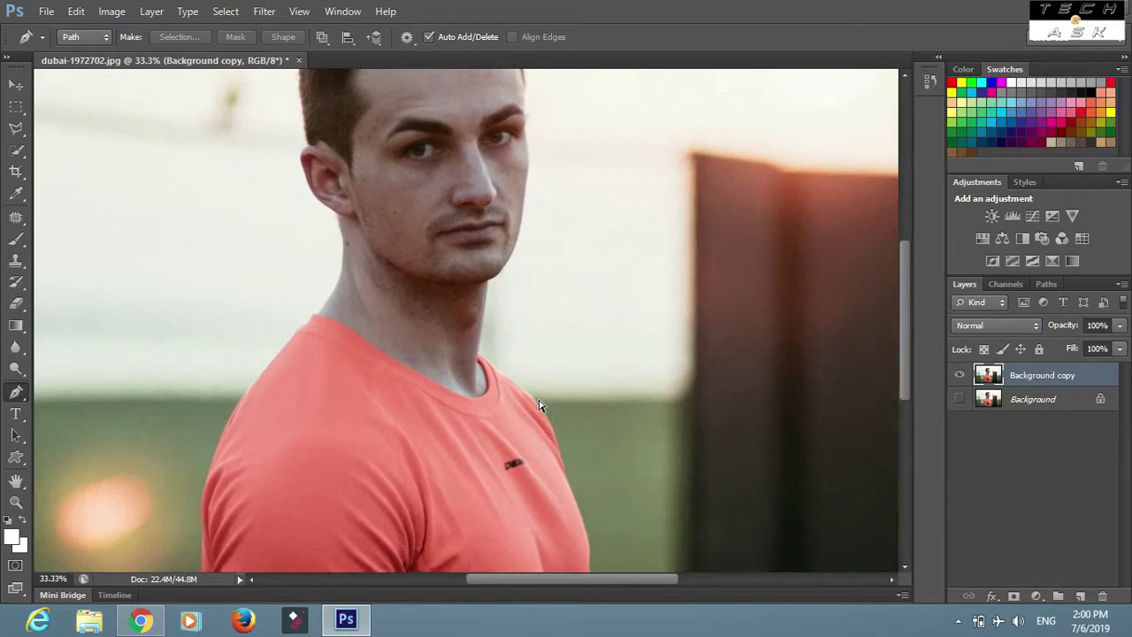
scroll(534, 398, down, 3)
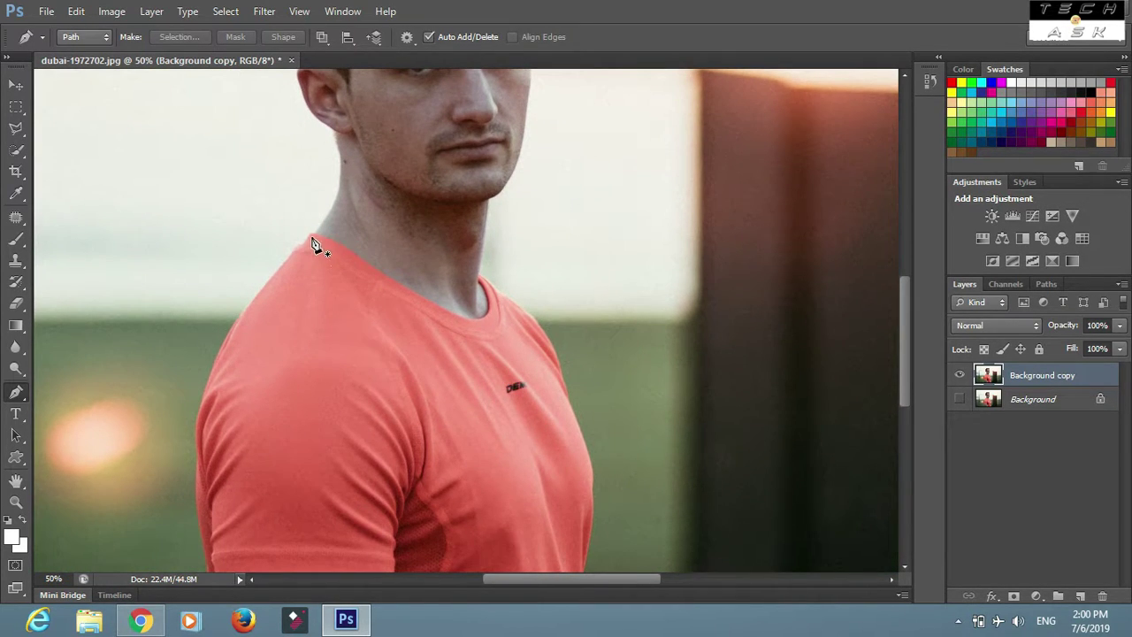
click(310, 236)
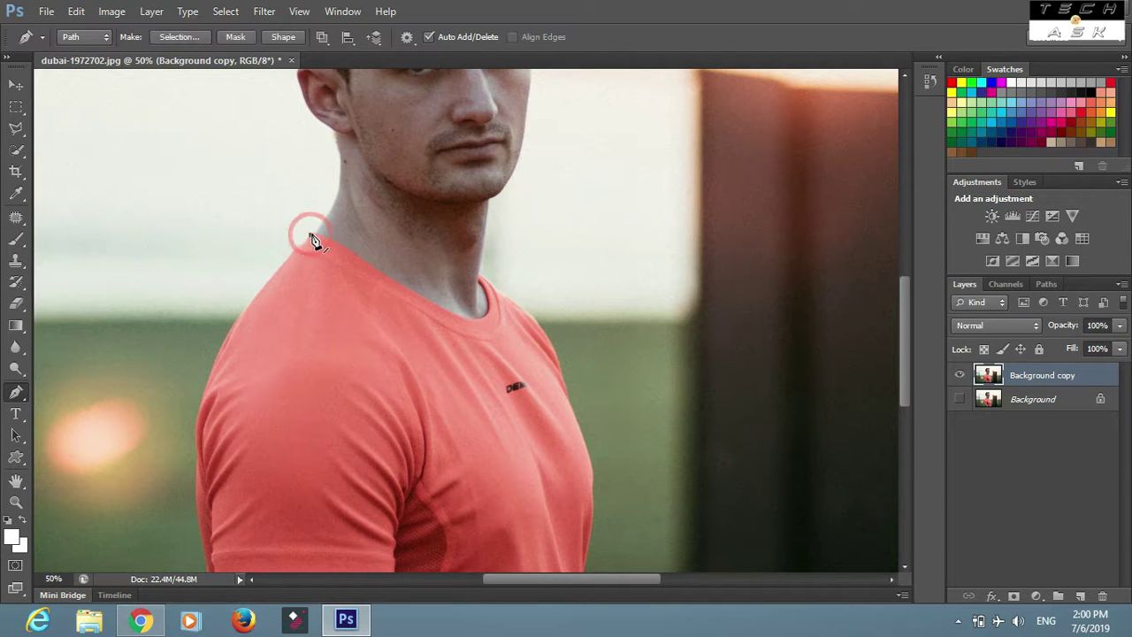
click(315, 235)
click(327, 238)
click(337, 244)
click(346, 248)
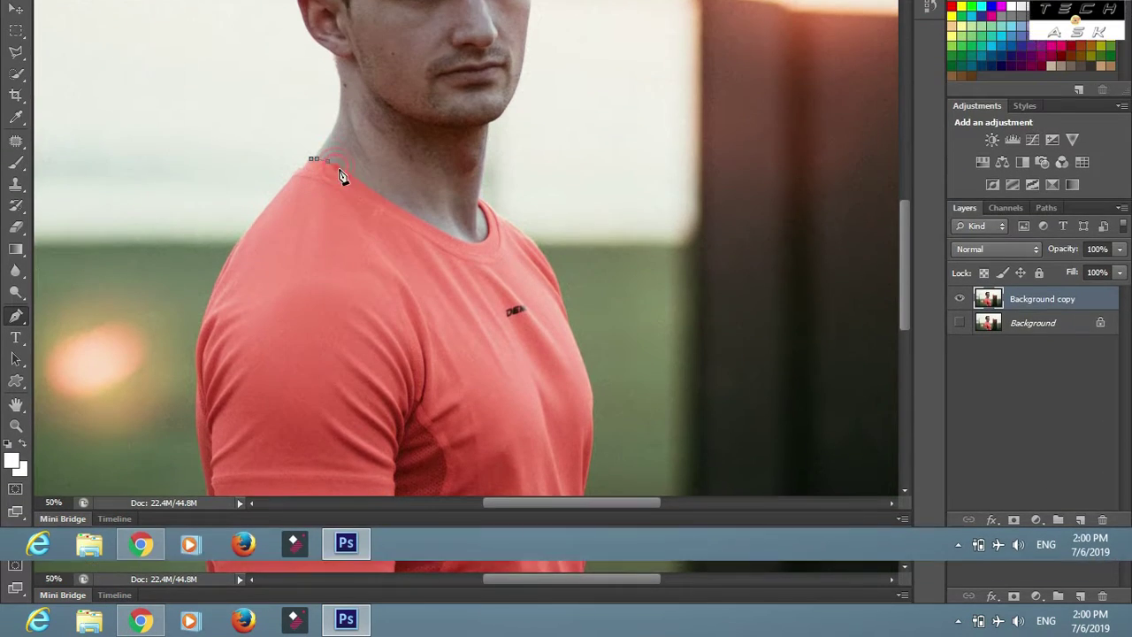
Step: Continue the path along the front neckline and around to the far tip of the collar
key(ctrl+plus)
key(ctrl+plus)
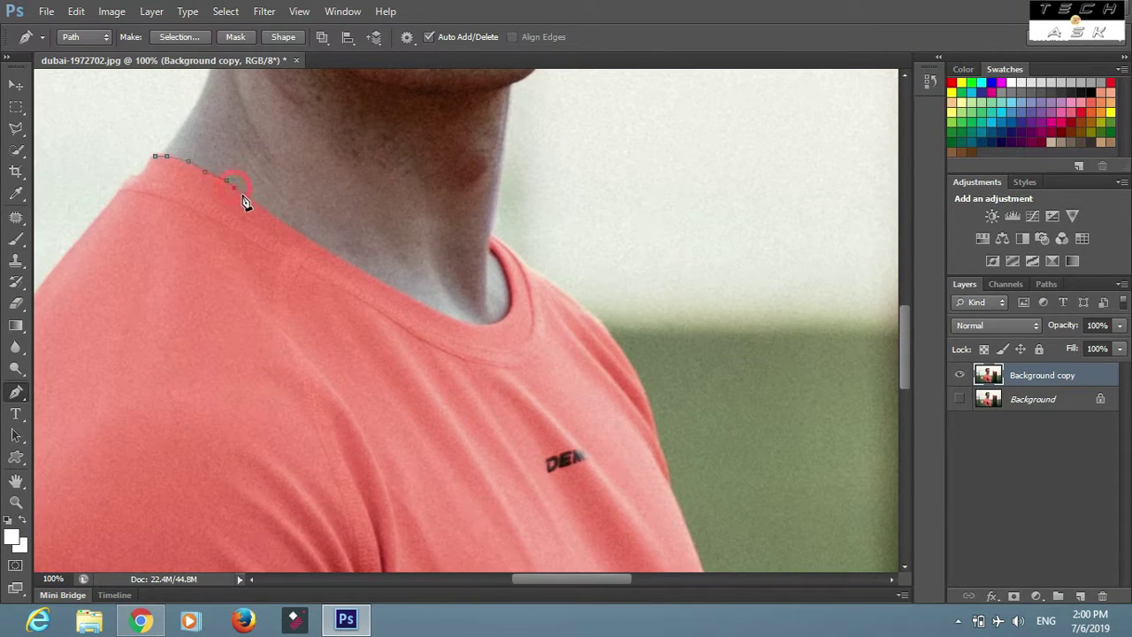
click(340, 258)
click(357, 270)
click(370, 277)
click(390, 286)
click(431, 310)
click(447, 317)
click(462, 324)
click(476, 327)
click(510, 298)
click(507, 280)
click(500, 265)
click(492, 237)
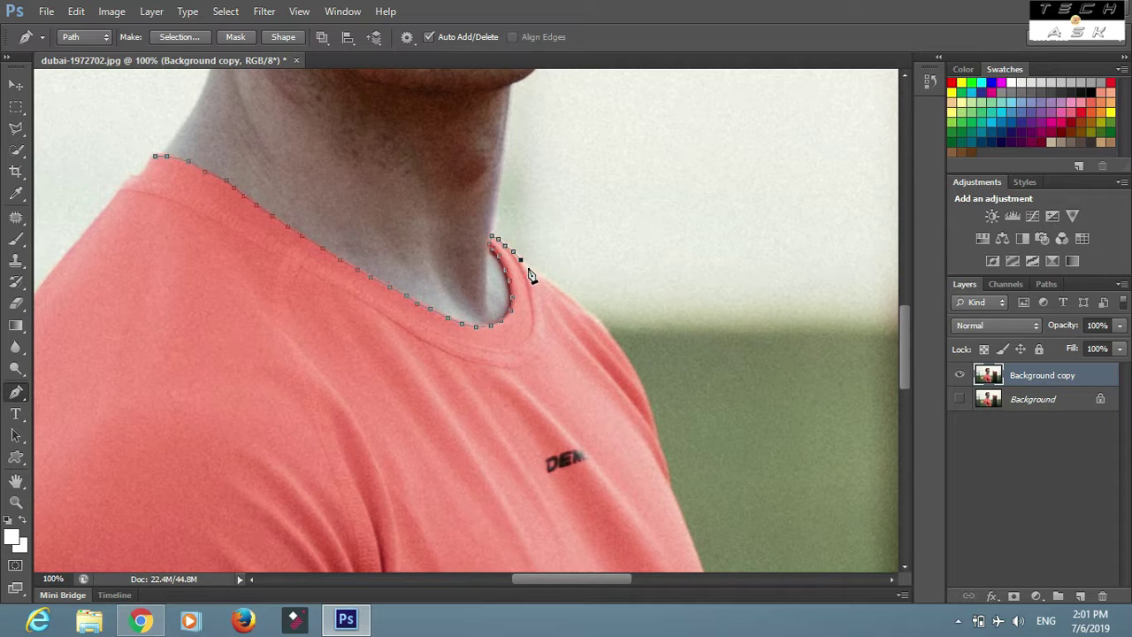
Step: Trace the path over the far shoulder and down the upper chest edge of the shirt
click(592, 314)
click(598, 319)
click(609, 331)
click(620, 346)
click(625, 354)
click(632, 364)
click(636, 377)
click(642, 385)
click(654, 425)
click(668, 483)
click(674, 497)
click(682, 512)
scroll(726, 442, down, 5)
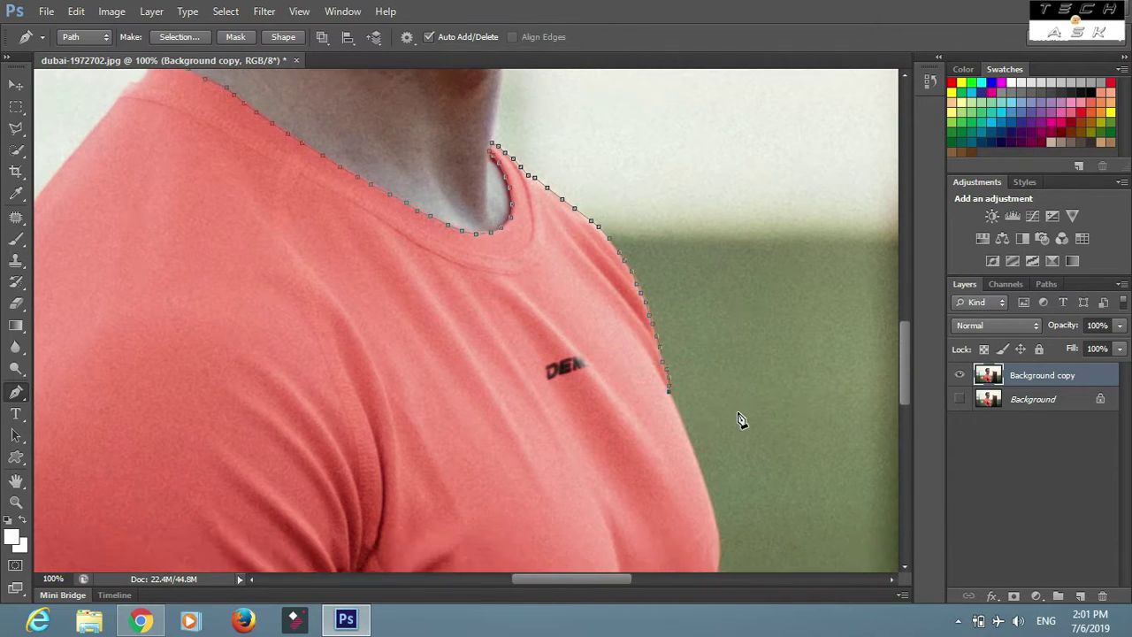
Step: Continue the path around the chest bulge and down the front edge of the shirt to the waist
click(689, 284)
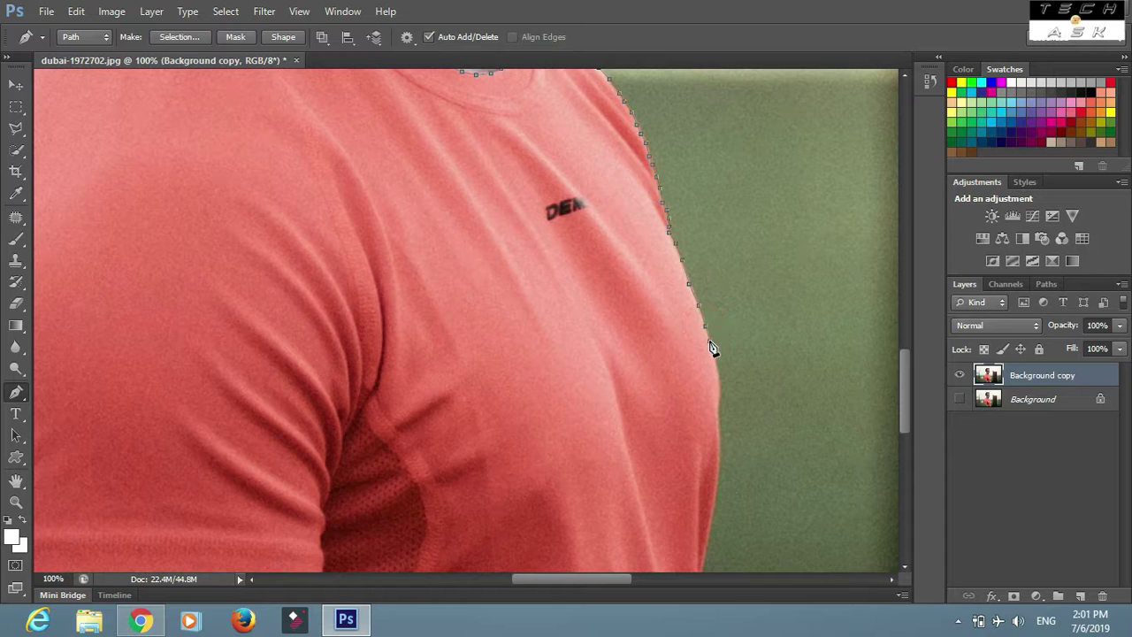
click(720, 417)
click(722, 428)
click(722, 440)
click(720, 453)
click(720, 467)
click(719, 482)
click(717, 501)
scroll(725, 451, down, 5)
click(715, 246)
click(709, 265)
click(705, 285)
click(701, 301)
click(699, 315)
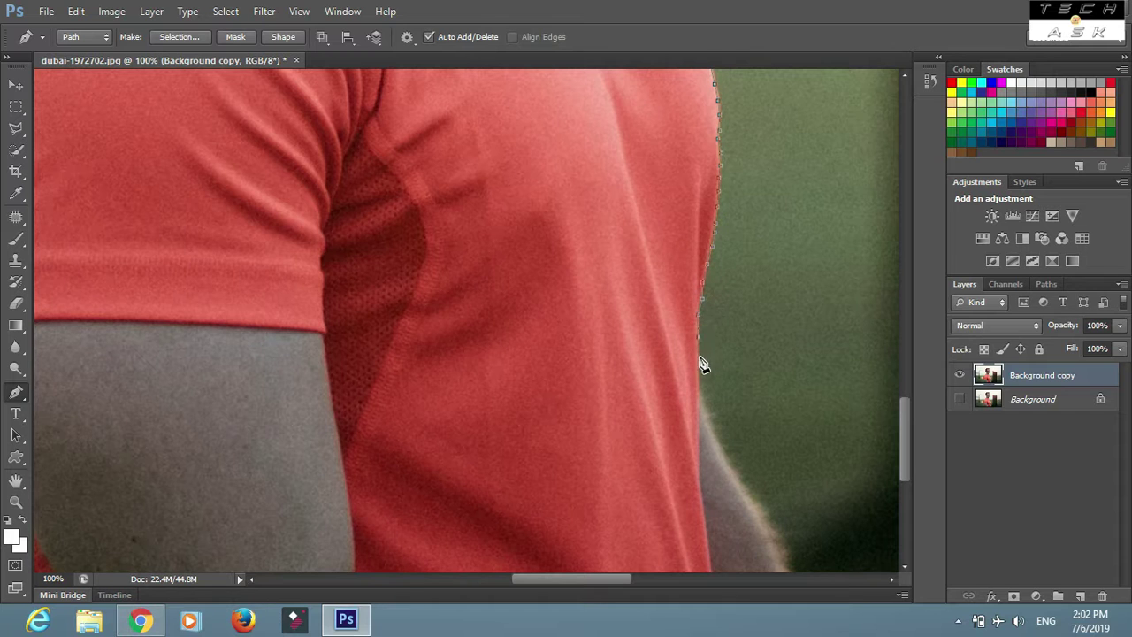
Step: Extend the path down the shirt's front edge to the bottom border of the photo
scroll(730, 345, down, 3)
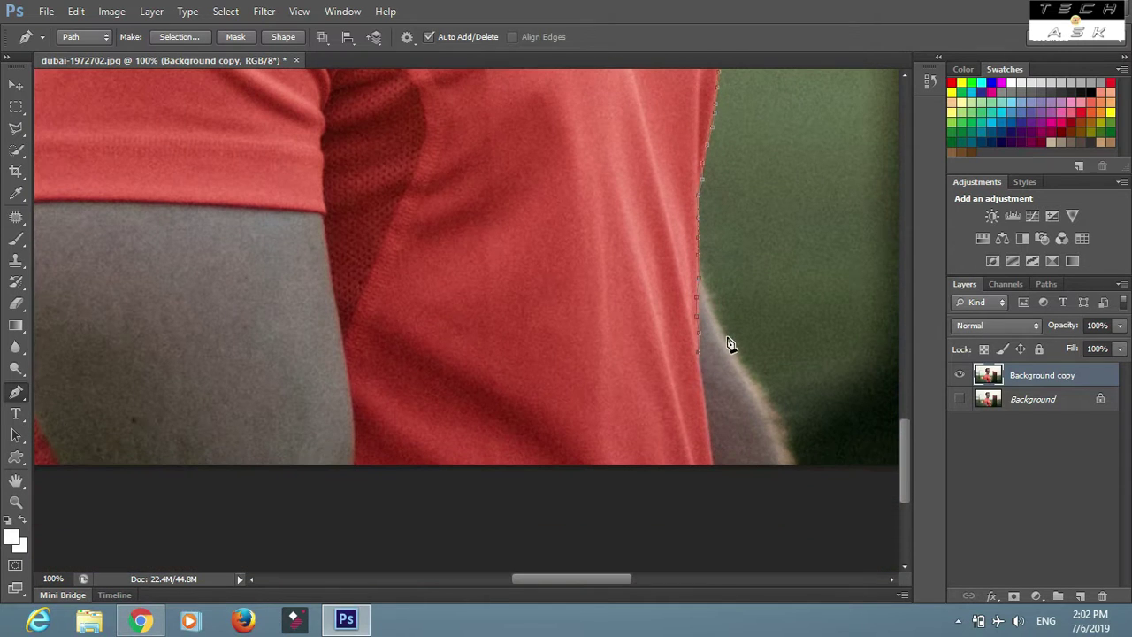
click(700, 375)
click(704, 397)
click(707, 420)
click(710, 440)
click(713, 461)
Step: Run the path along the photo's bottom border and up the inner edge of the near arm to the sleeve hem
click(354, 467)
click(355, 441)
click(354, 412)
click(352, 398)
click(348, 377)
click(344, 351)
click(344, 334)
click(332, 259)
click(326, 214)
Step: Trace the path along the near sleeve's hem to its outer corner
key(ctrl+minus)
click(355, 248)
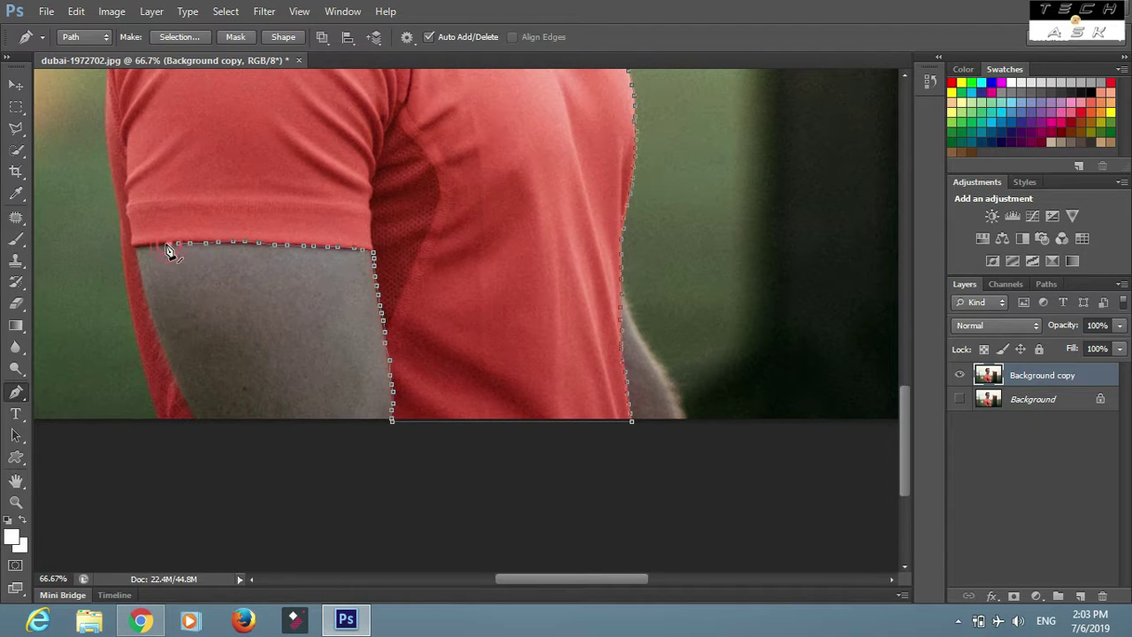
click(138, 248)
Step: Trace the path down the back edge of the near arm to the photo's bottom border
key(ctrl+plus)
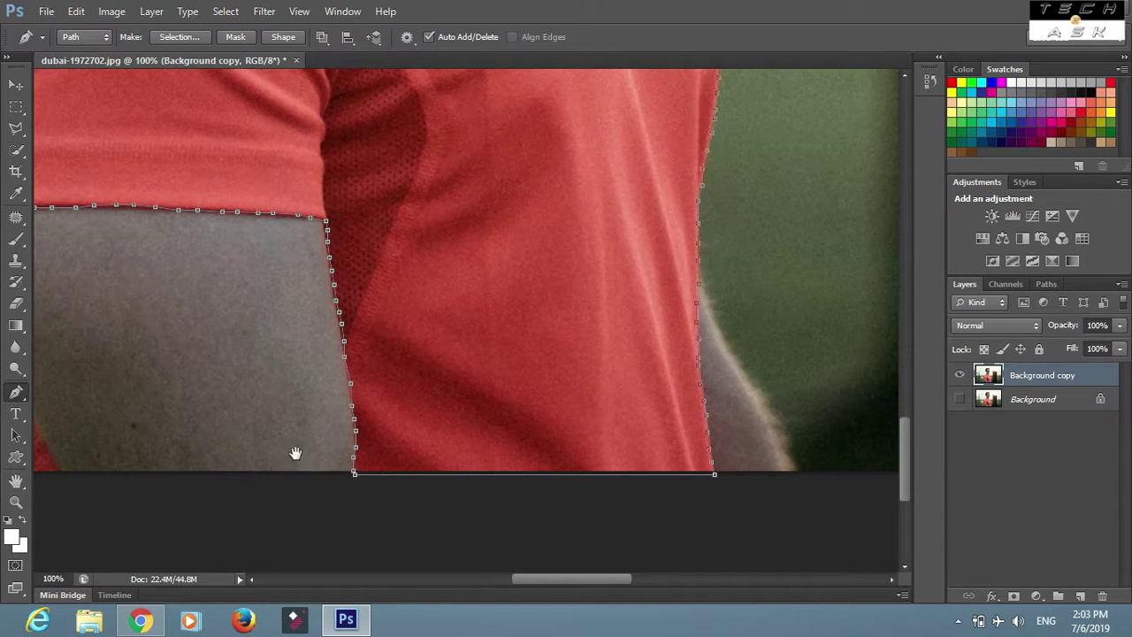
drag(296, 453, 541, 482)
click(227, 307)
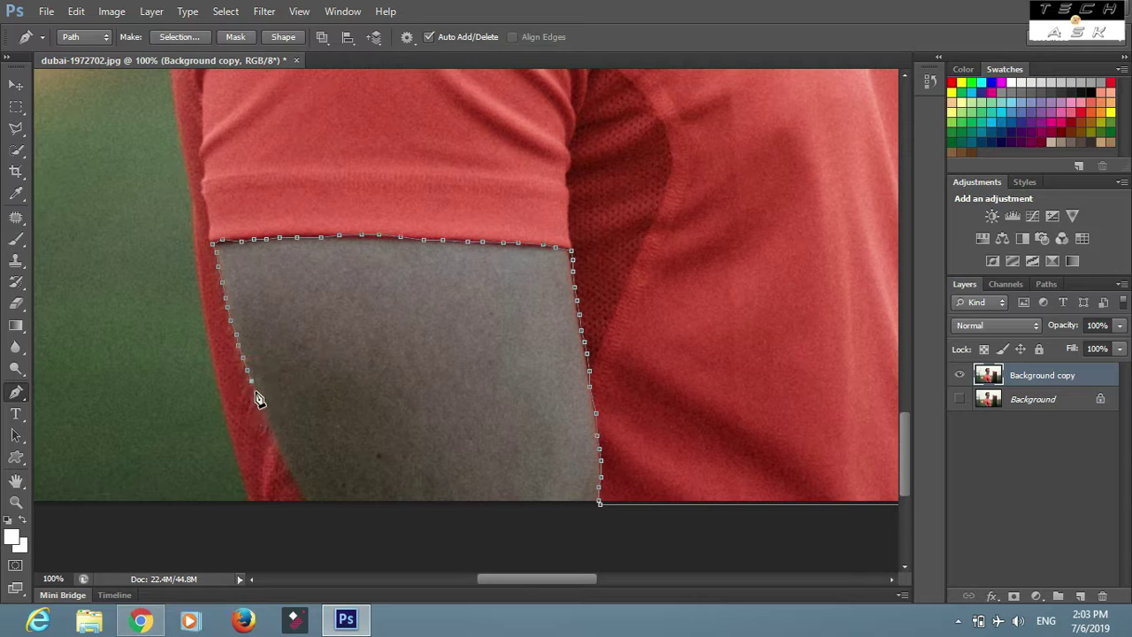
click(304, 503)
Step: Trace the shirt's back edge and sleeve up to the near shoulder and close the path at its starting anchor
click(247, 502)
drag(222, 405, 179, 136)
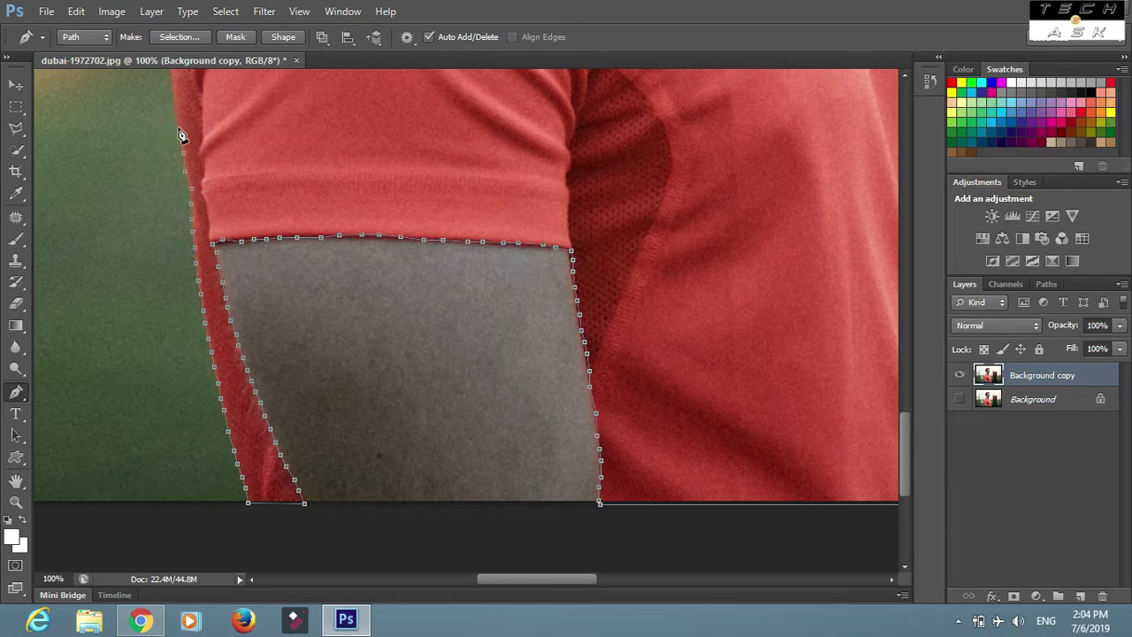
scroll(190, 139, up, 5)
mouse_move(164, 315)
mouse_down()
mouse_move(174, 362)
mouse_move(184, 159)
mouse_move(192, 265)
mouse_move(225, 177)
mouse_move(252, 241)
mouse_move(260, 210)
mouse_move(314, 157)
mouse_move(363, 255)
mouse_move(366, 222)
mouse_move(399, 196)
mouse_up()
scroll(185, 160, up, 2)
scroll(224, 177, up, 2)
scroll(313, 157, up, 2)
click(397, 122)
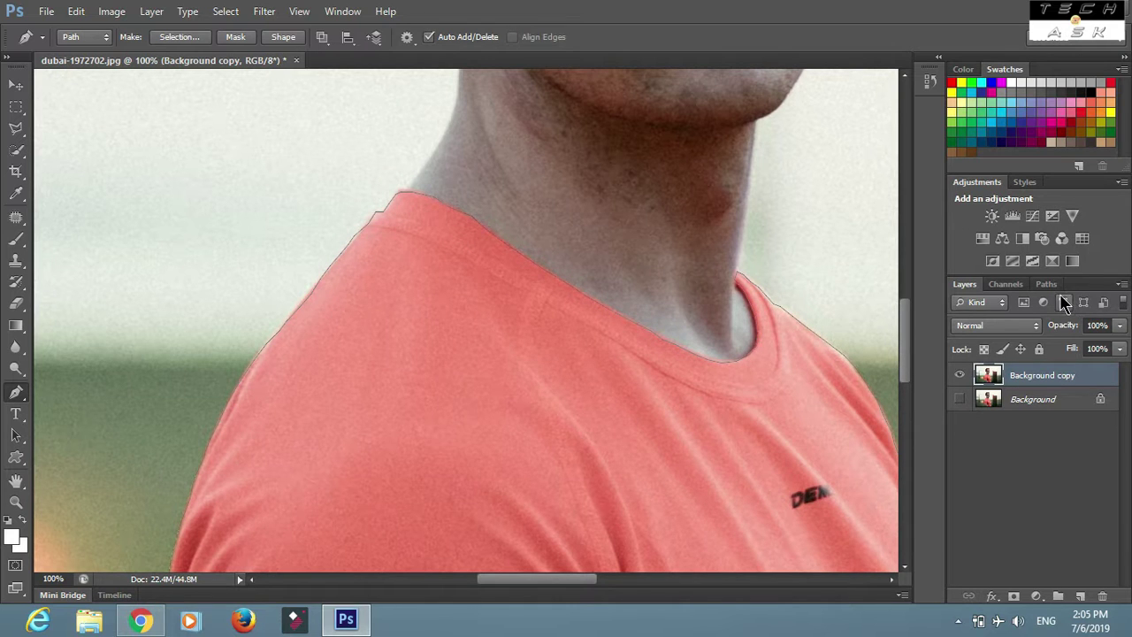
Step: Load the shirt's Work Path as a selection
key(ctrl+minus)
key(ctrl+minus)
key(ctrl+minus)
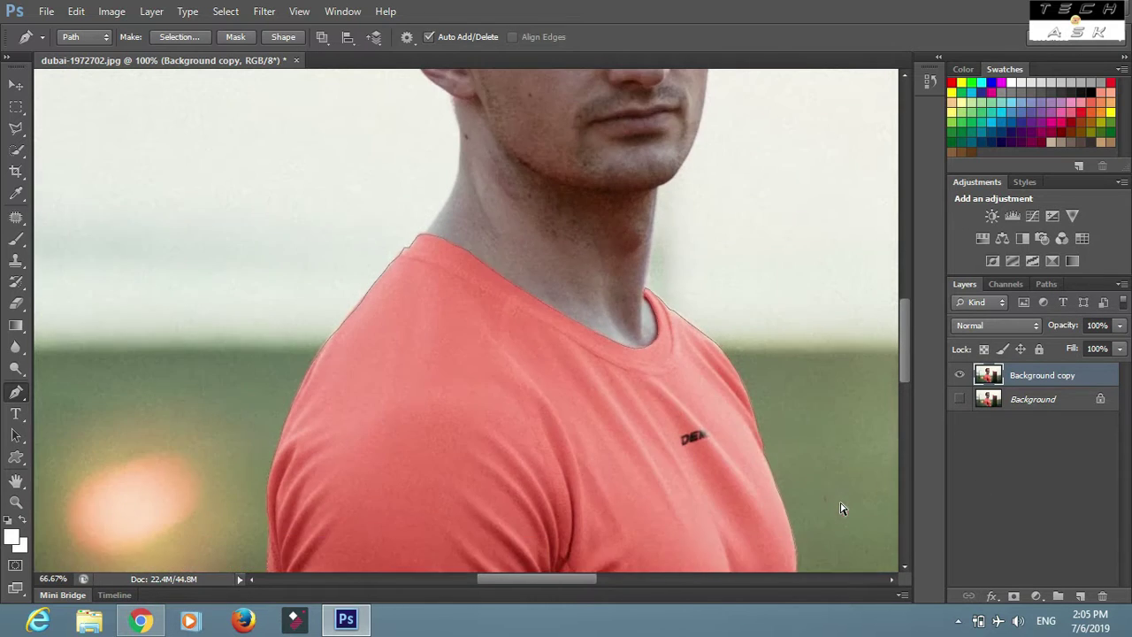
scroll(703, 415, down, 1)
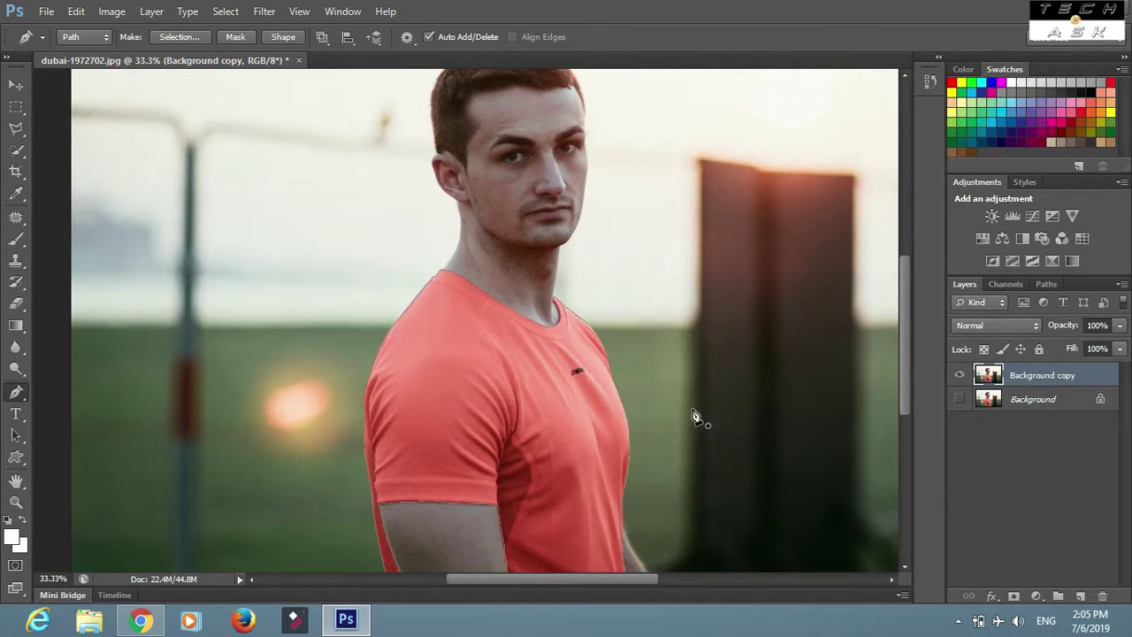
click(1047, 285)
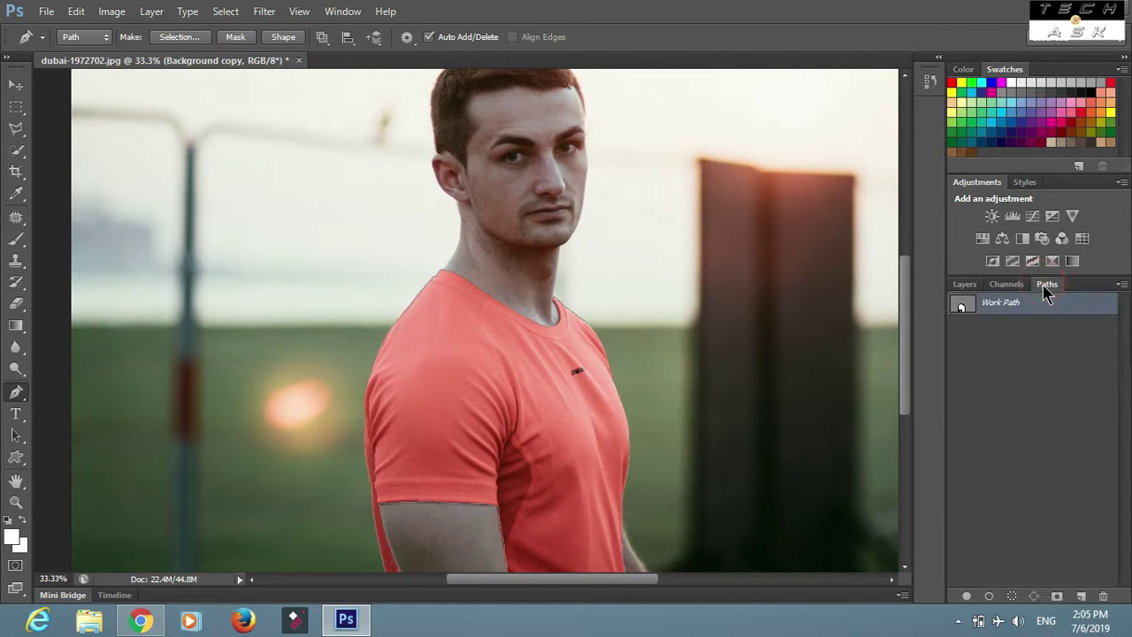
click(1011, 597)
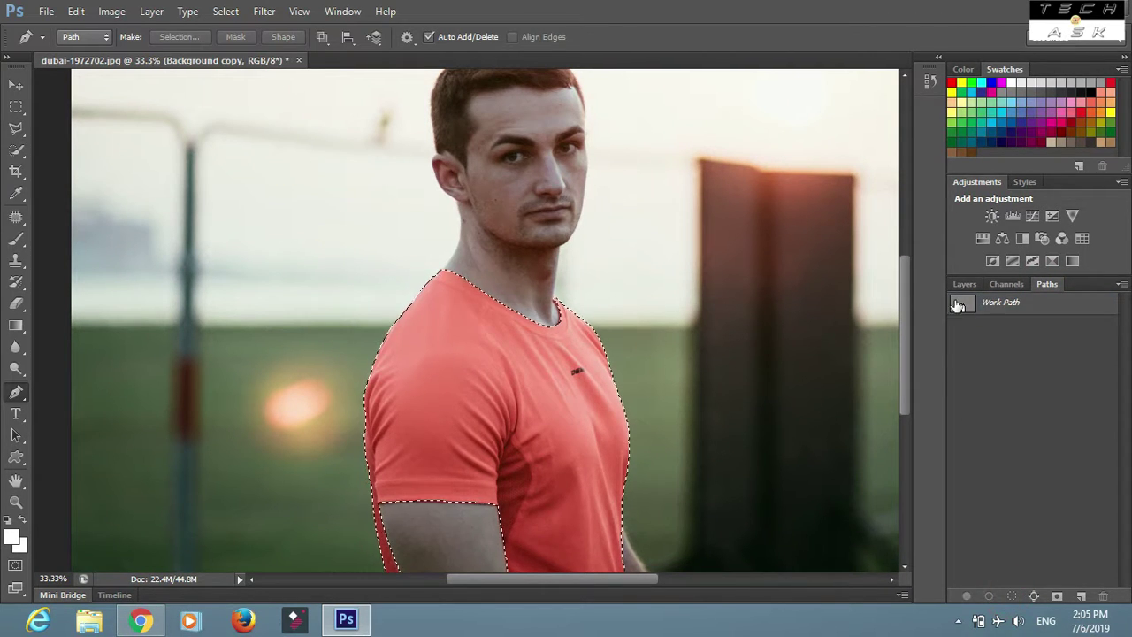
Step: Copy the selected shirt to a new layer and check the cutout by toggling the Background copy layer's visibility
click(963, 284)
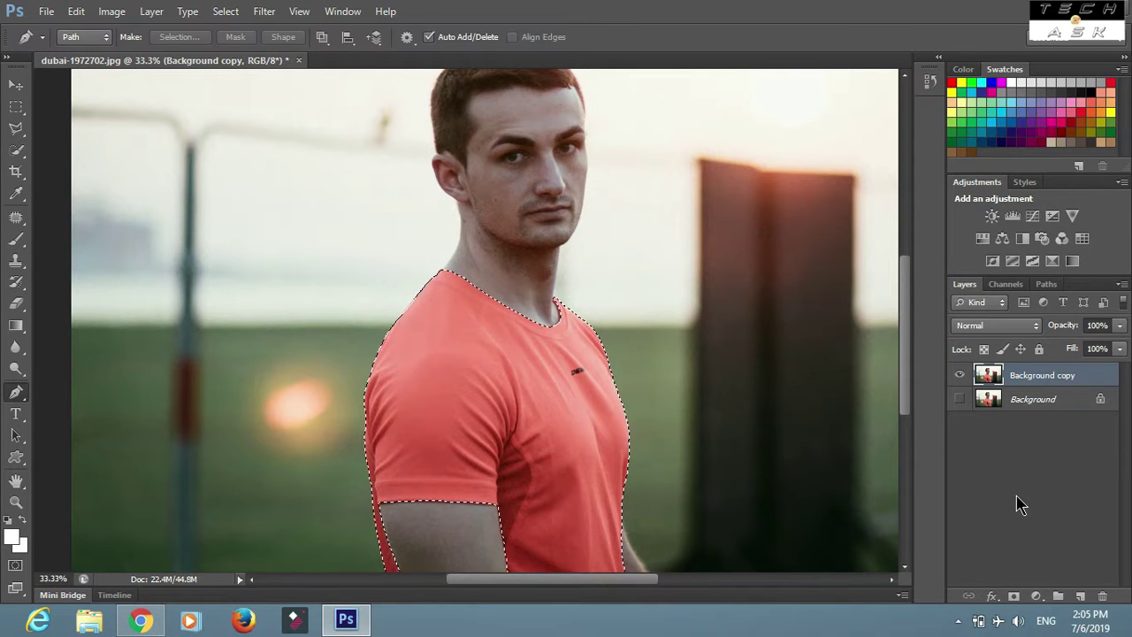
key(ctrl+j)
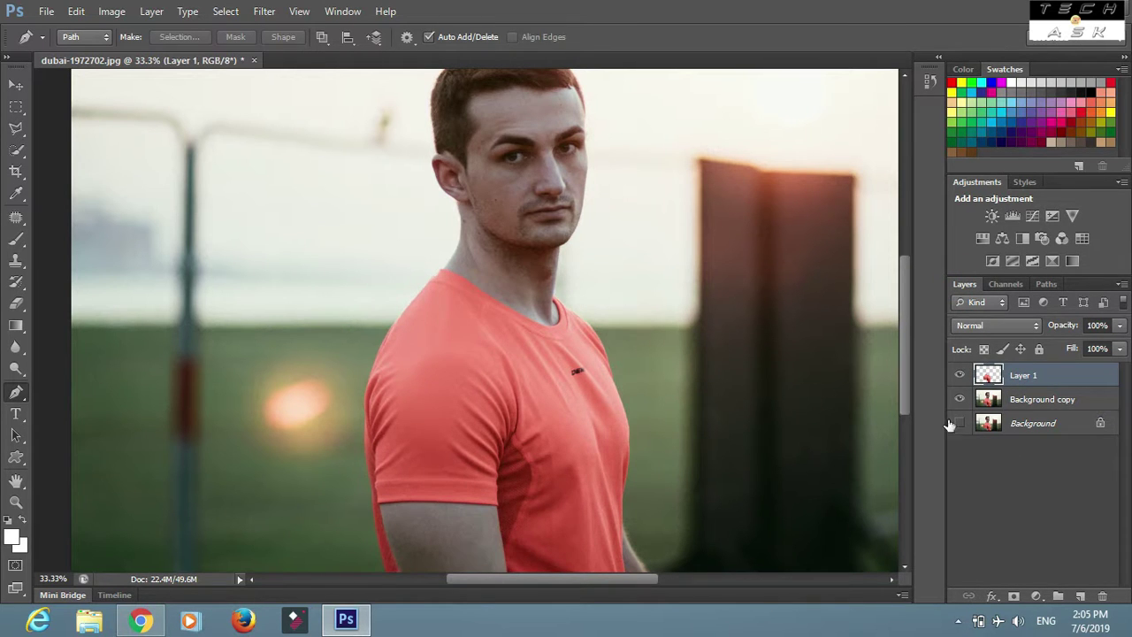
click(960, 399)
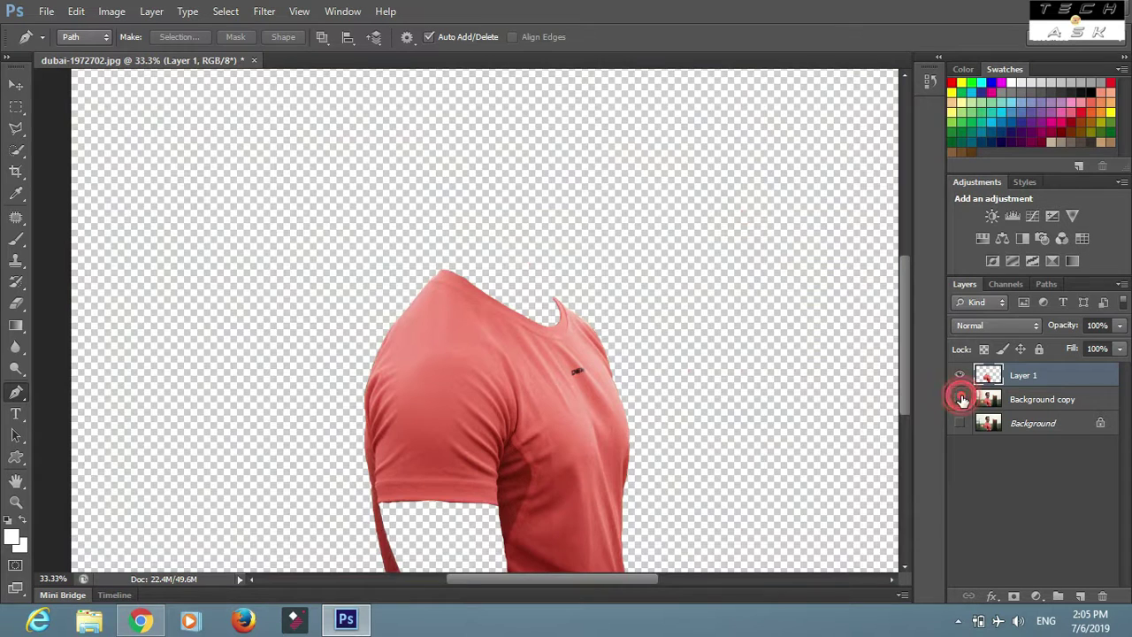
click(960, 399)
click(960, 399)
click(961, 399)
Step: Place the abstract-2468874_1920.jpg paint texture from the desktop into the photo, positioned over the shirt
mouse_move(904, 414)
mouse_down()
mouse_move(902, 447)
mouse_move(903, 434)
mouse_up()
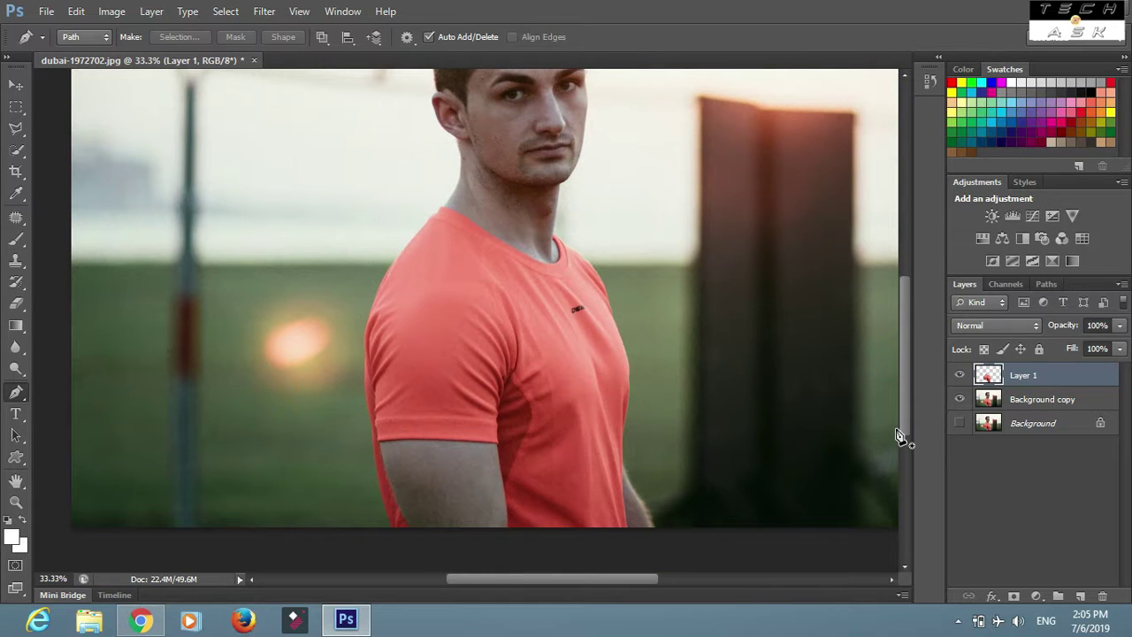
key(ctrl+minus)
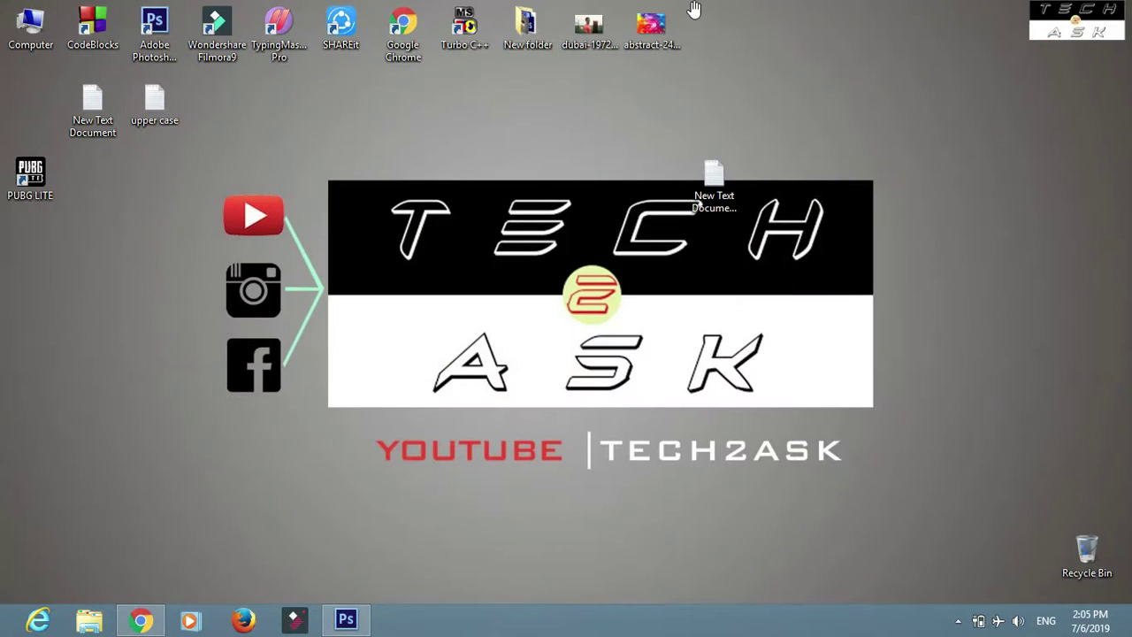
drag(652, 31, 341, 397)
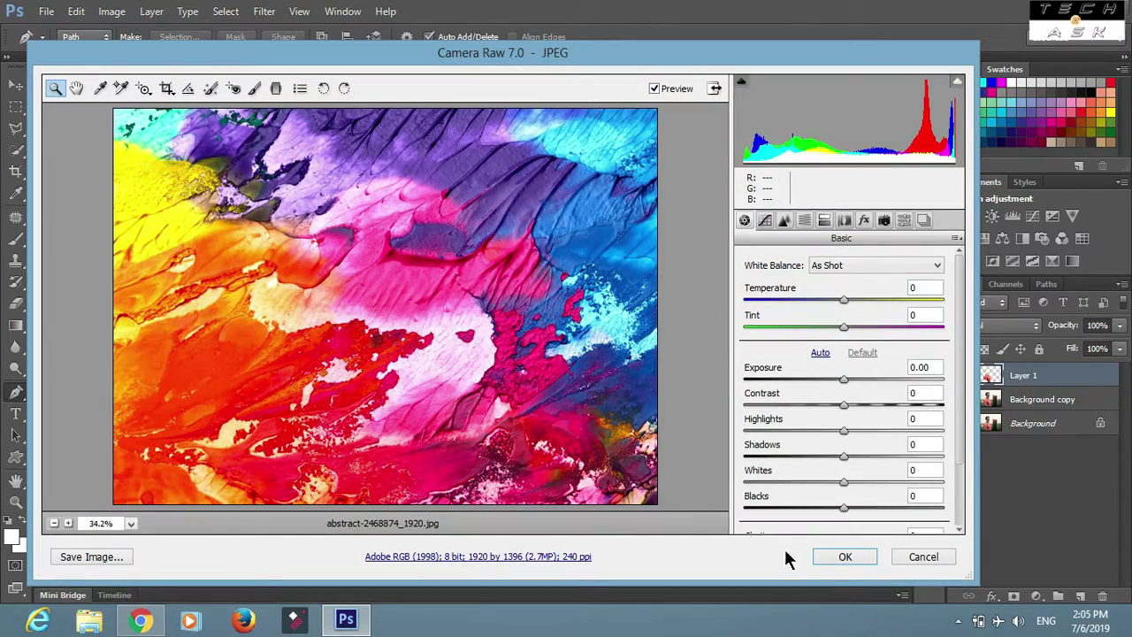
click(840, 556)
drag(543, 351, 514, 477)
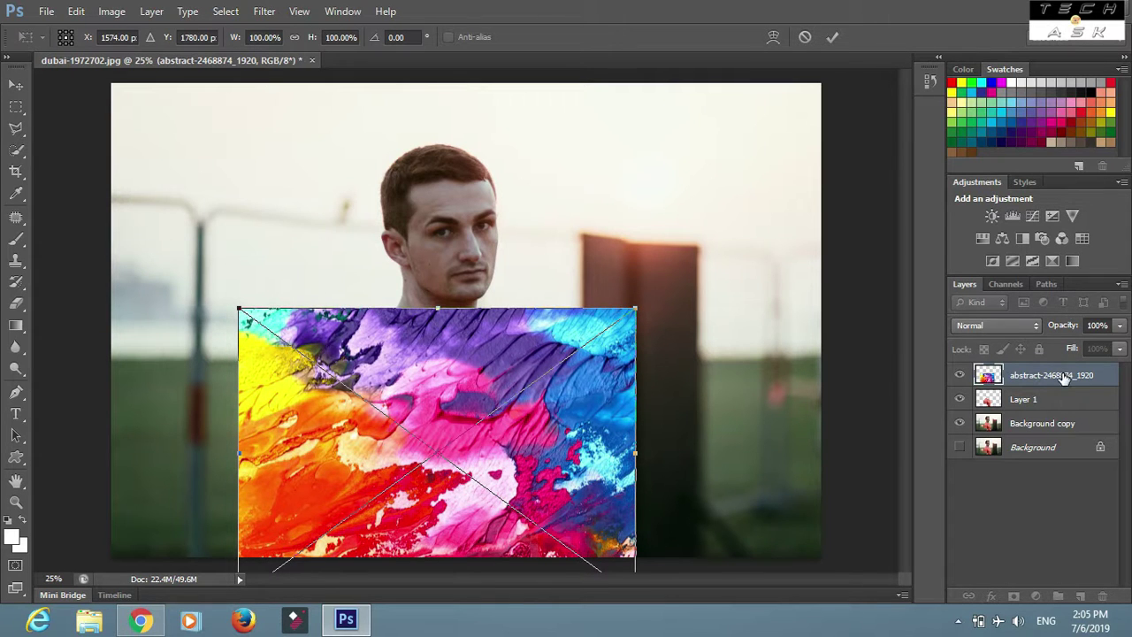
click(832, 37)
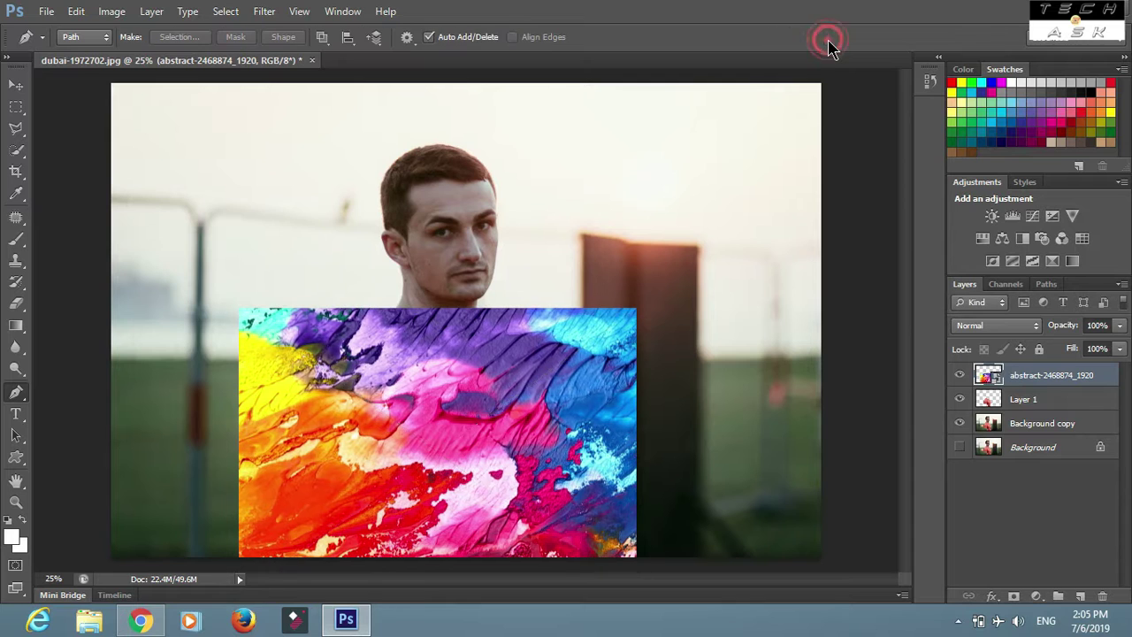
Step: Create a clipping mask so the abstract texture layer is clipped to the shirt layer
right_click(1024, 375)
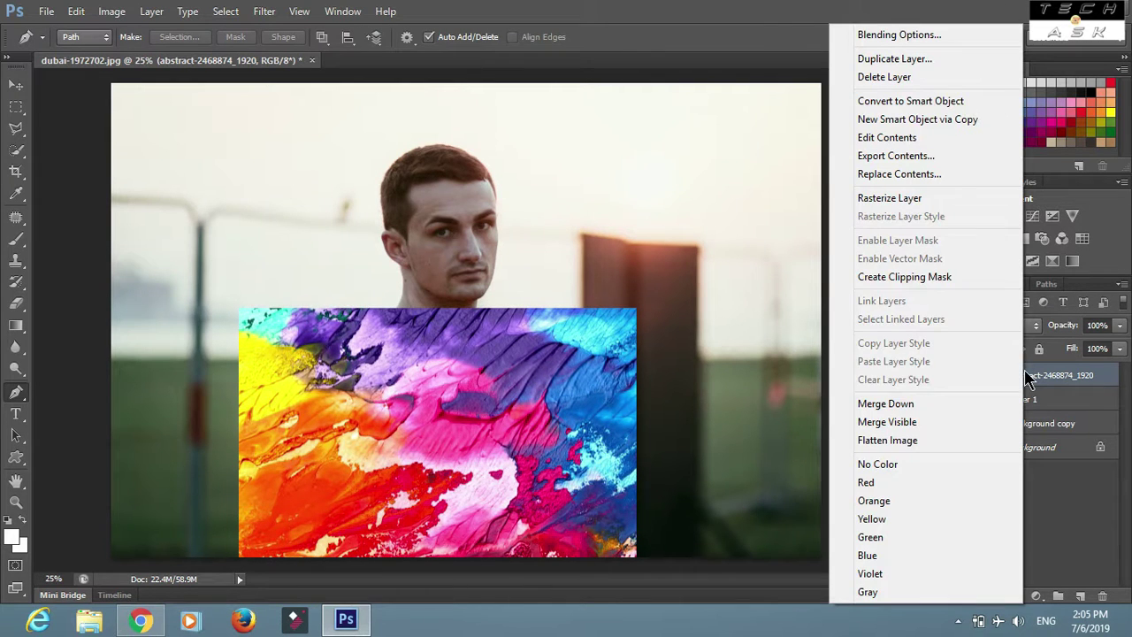
click(920, 276)
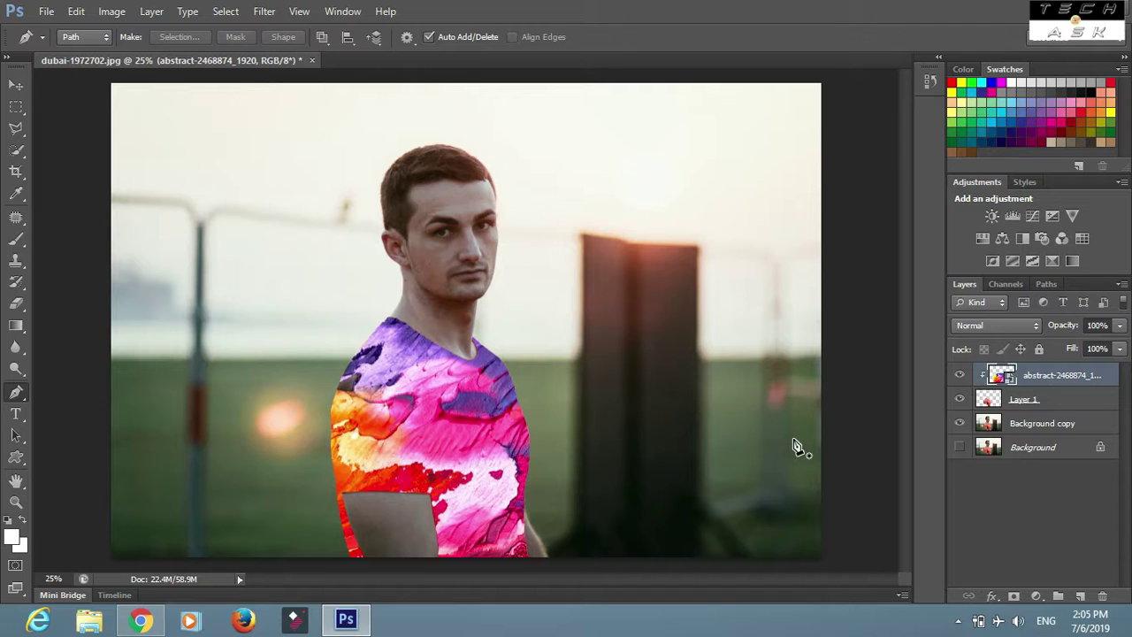
click(479, 462)
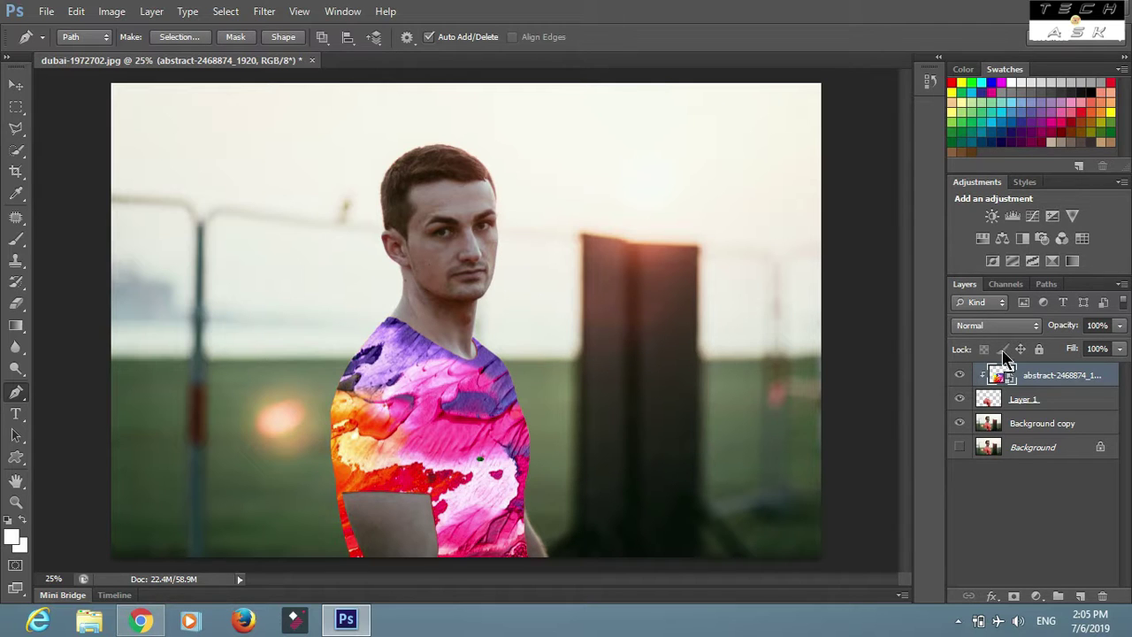
Step: Try the blend modes on the clipped abstract texture layer one after another, from Dissolve through to Luminosity
click(1024, 334)
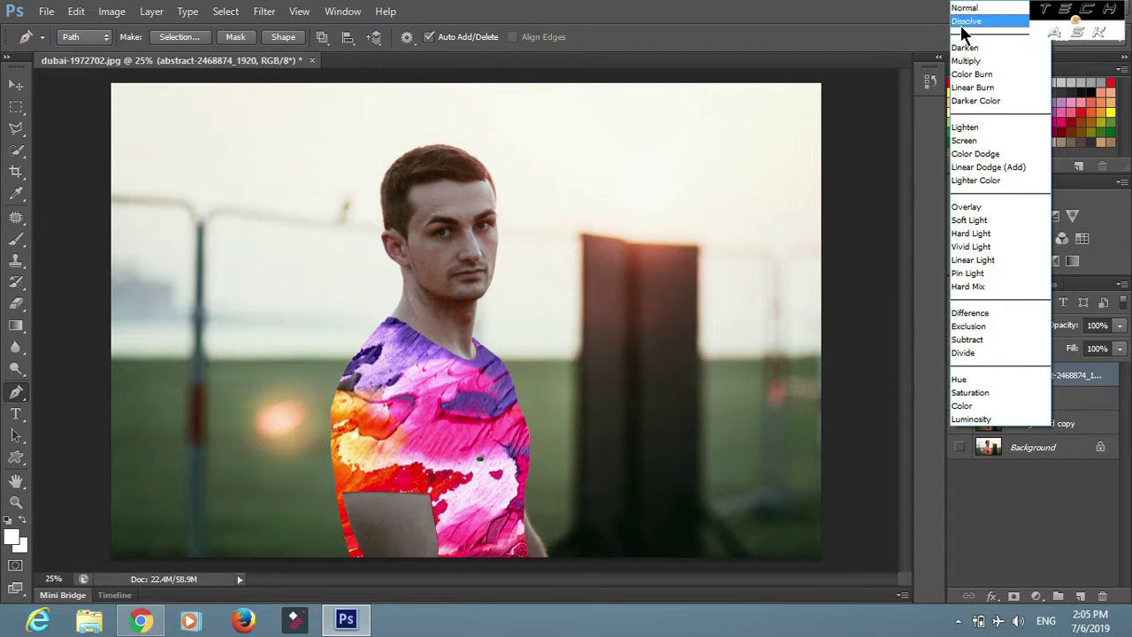
click(961, 30)
key(Down)
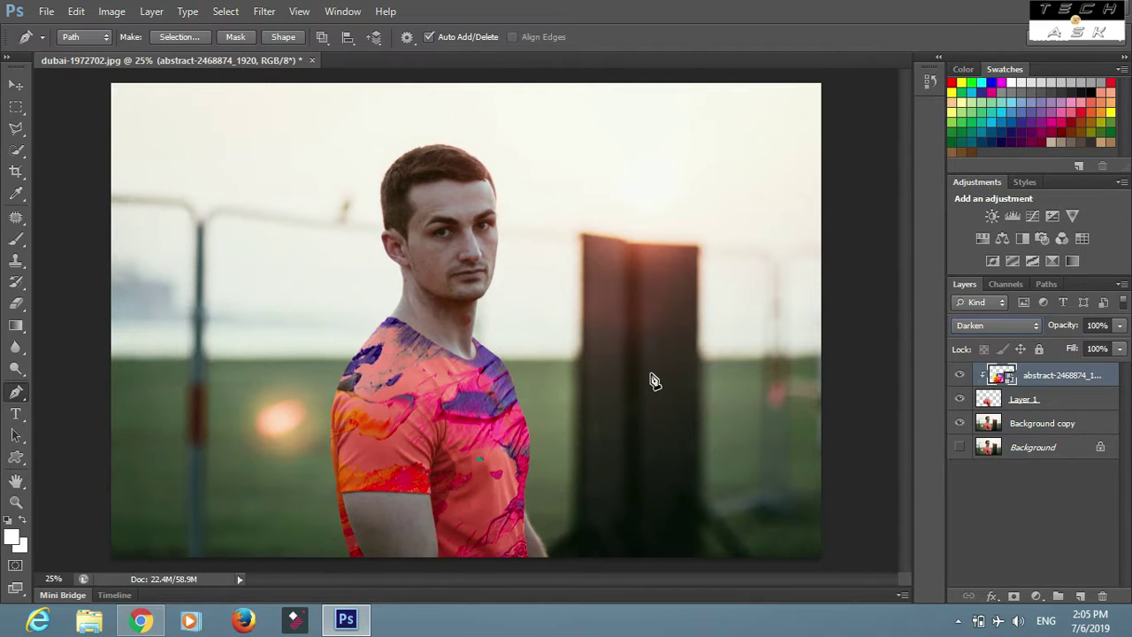
key(Down)
key(Down)
key(Down)
key(Down)
key(Down)
key(Down)
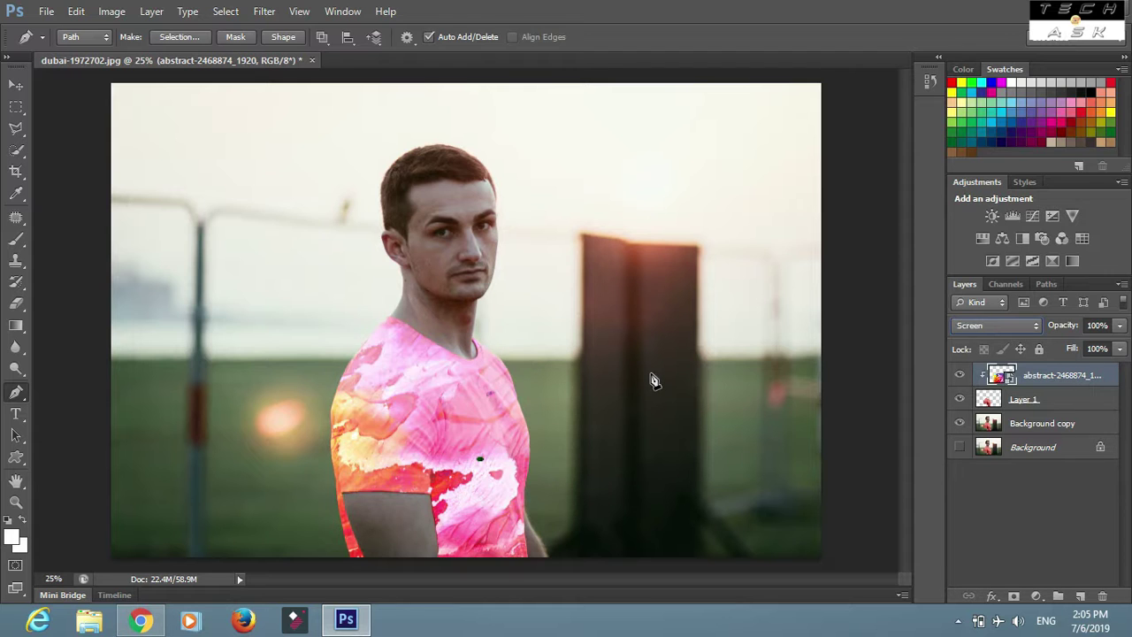
key(Down)
key(Down)
key(Down)
key(Down)
key(Down)
key(Down)
key(Down)
key(Down)
key(Down)
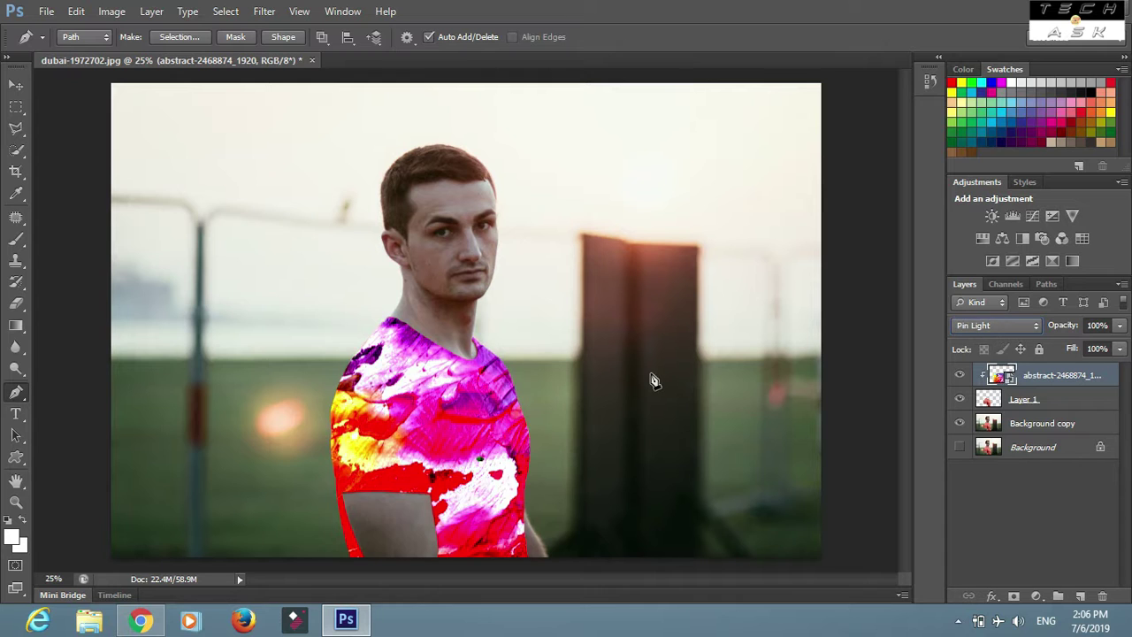
key(Down)
key(Down)
key(Down)
key(Down)
key(Down)
key(Down)
key(Down)
key(Down)
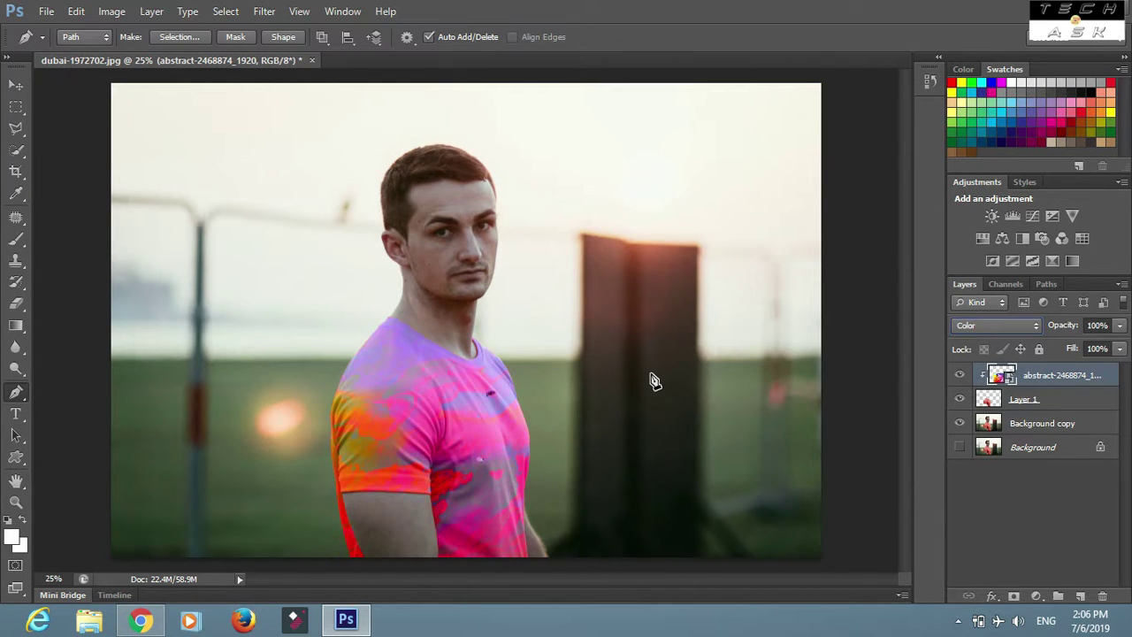
key(Down)
Step: Cycle the abstract texture layer's blend modes in reverse order from Luminosity to compare their effect on the shirt
key(Up)
key(Up)
key(Up)
key(Up)
key(Up)
key(Up)
key(Up)
key(Up)
key(Up)
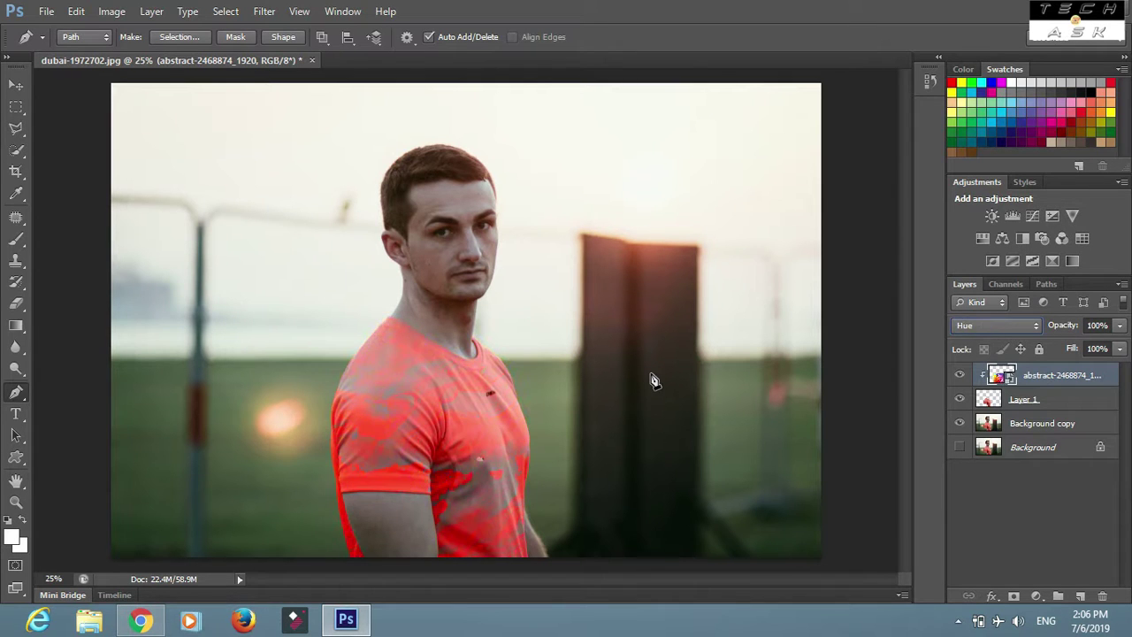
key(Up)
key(Up)
key(Up)
key(Up)
key(Up)
key(Up)
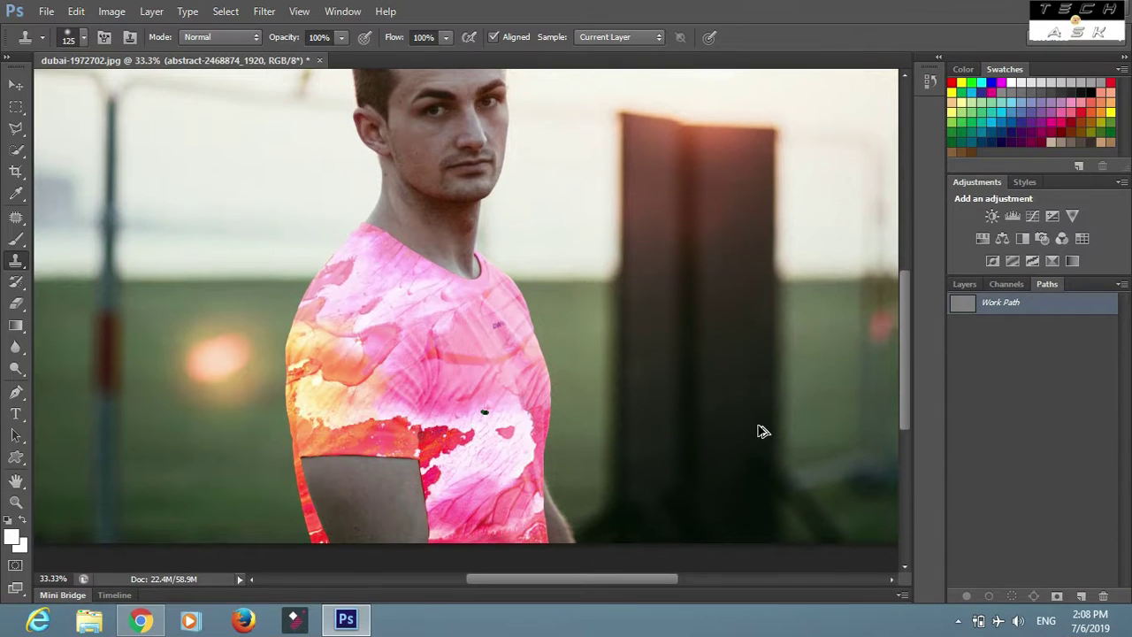
key(Up)
key(Up)
key(Up)
key(Up)
key(Up)
key(Up)
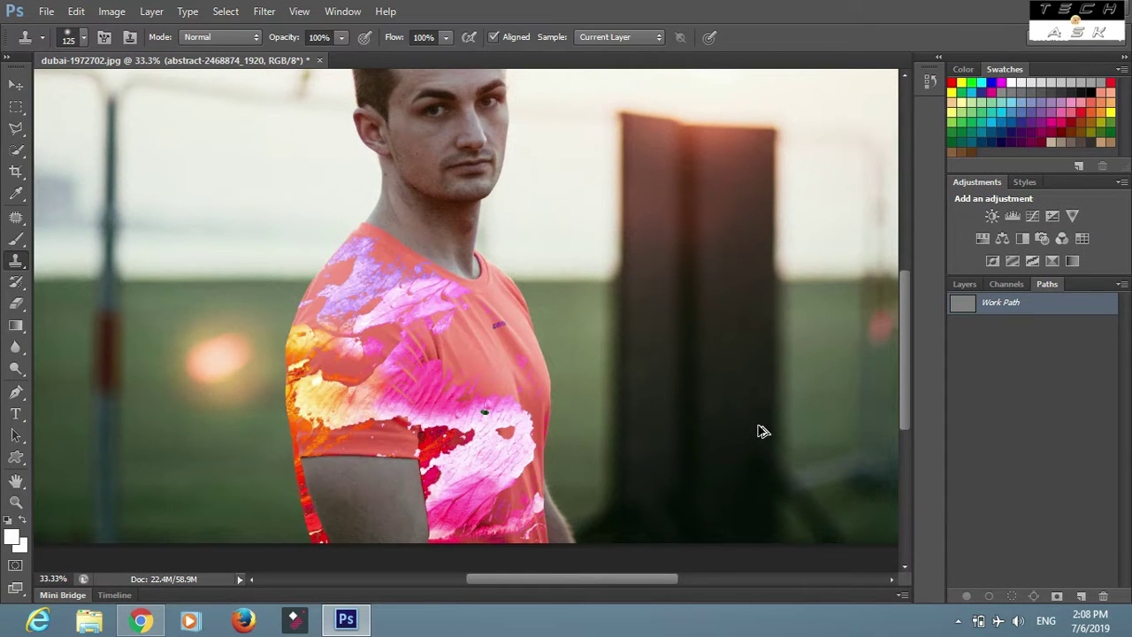
key(Up)
key(Up)
key(Up)
key(Up)
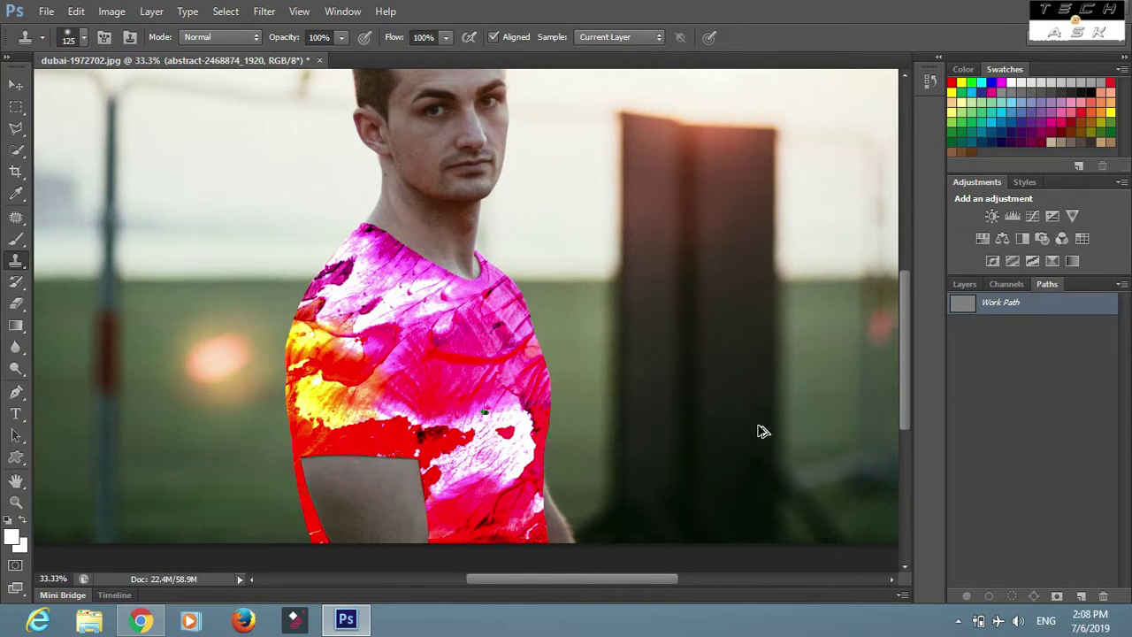
key(Up)
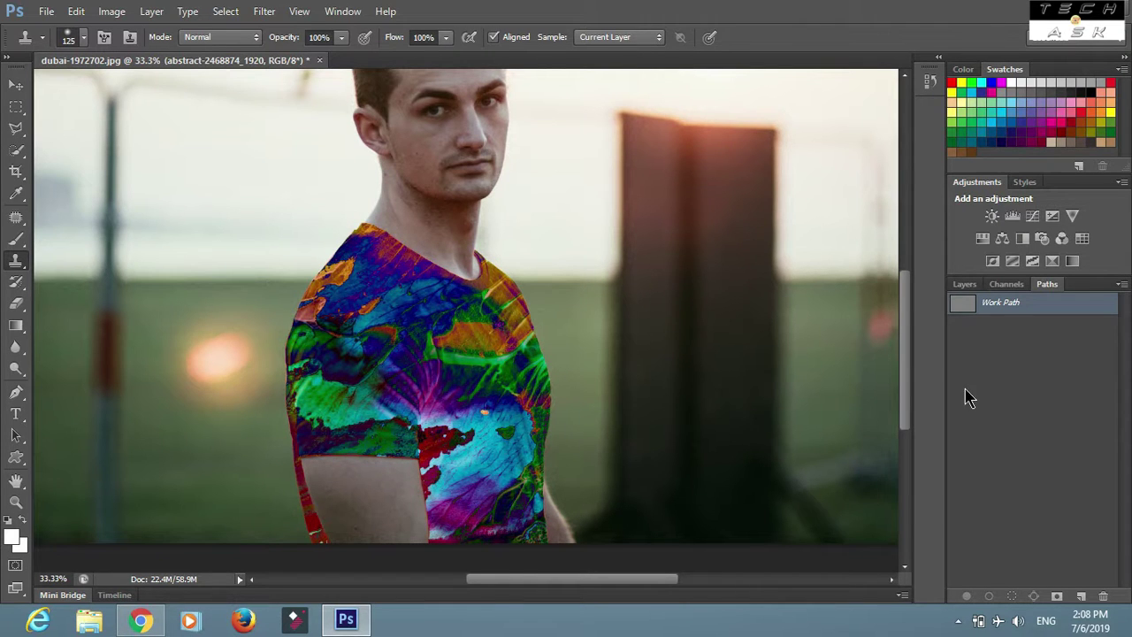
Step: Set the abstract texture layer's blend mode to Color Burn
click(964, 284)
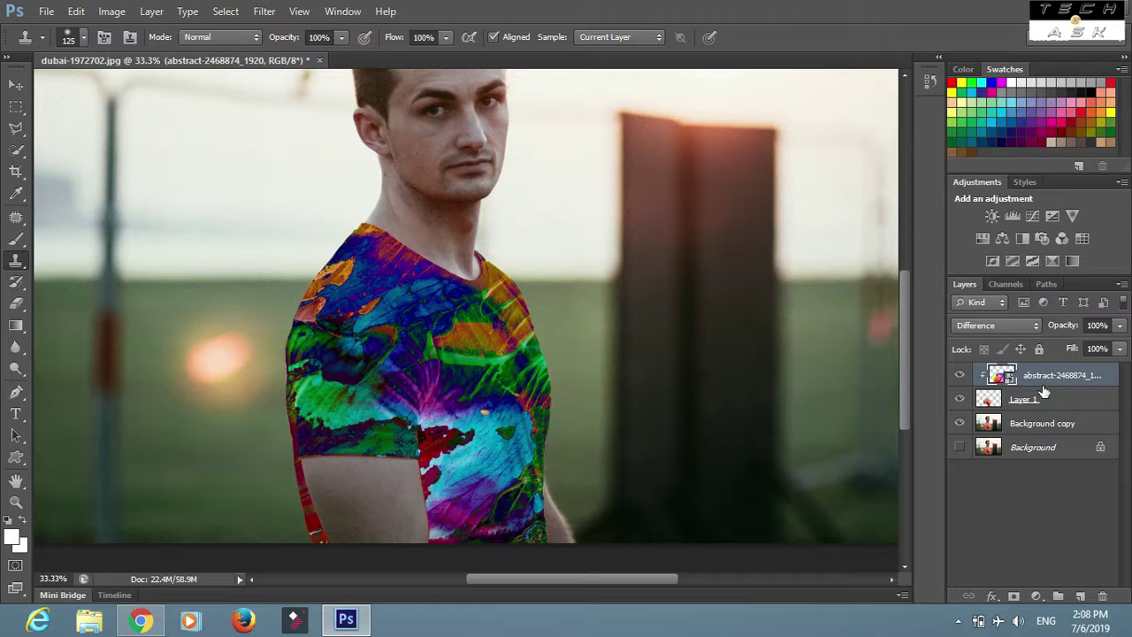
click(1025, 327)
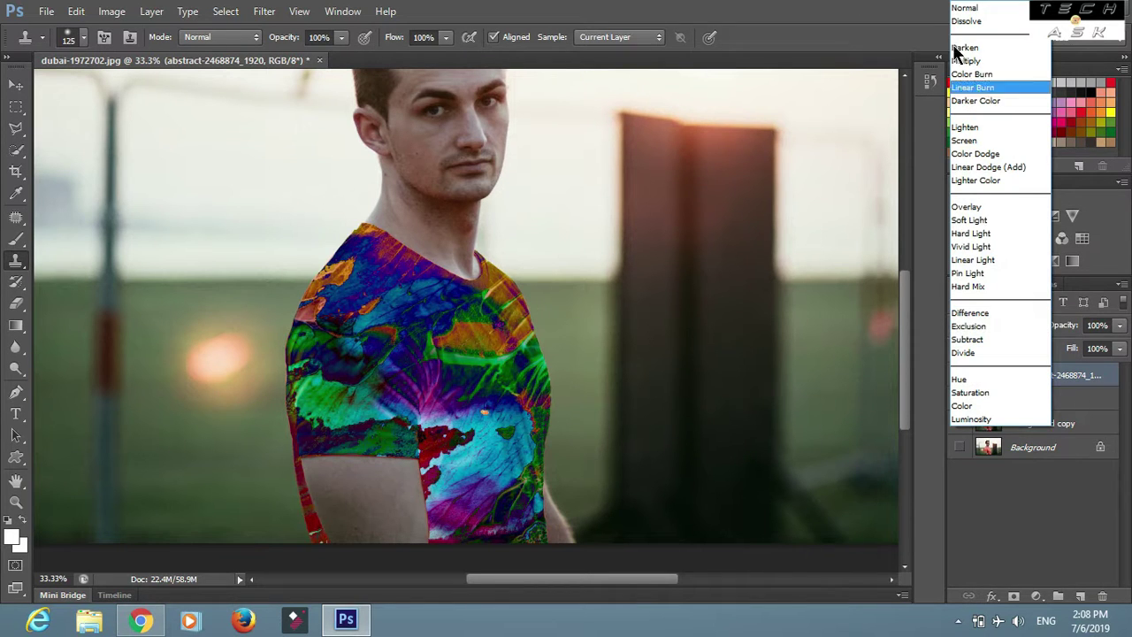
click(973, 24)
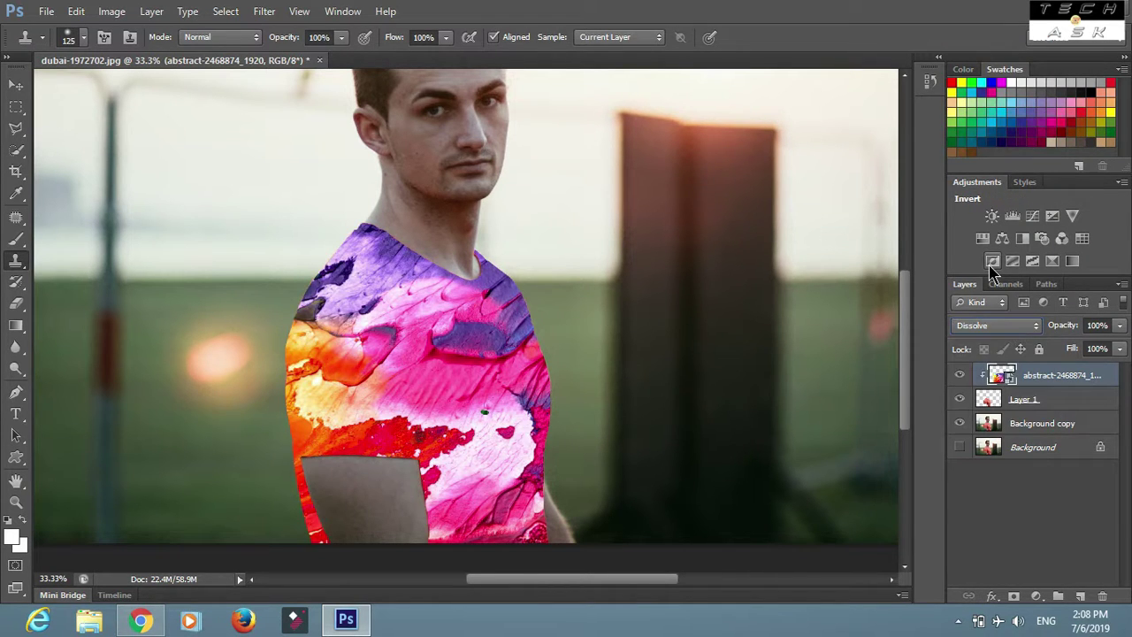
key(Down)
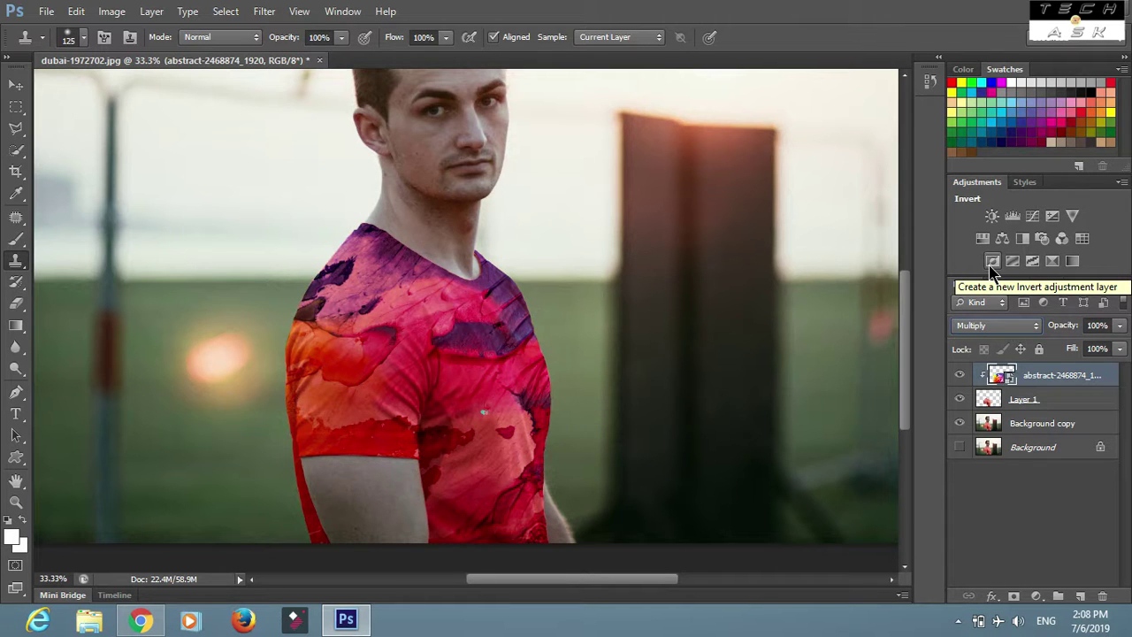
key(Down)
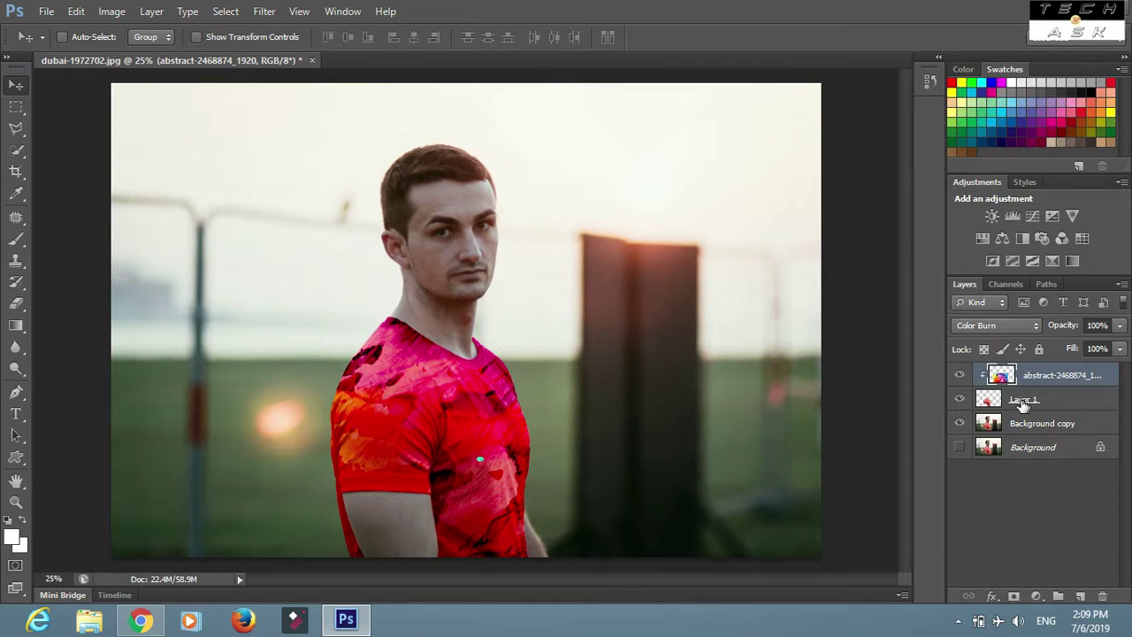
Step: Save the image to the Desktop as a JPEG named pic1, with Maximum quality 12 and the Baseline ("Standard") format
click(46, 11)
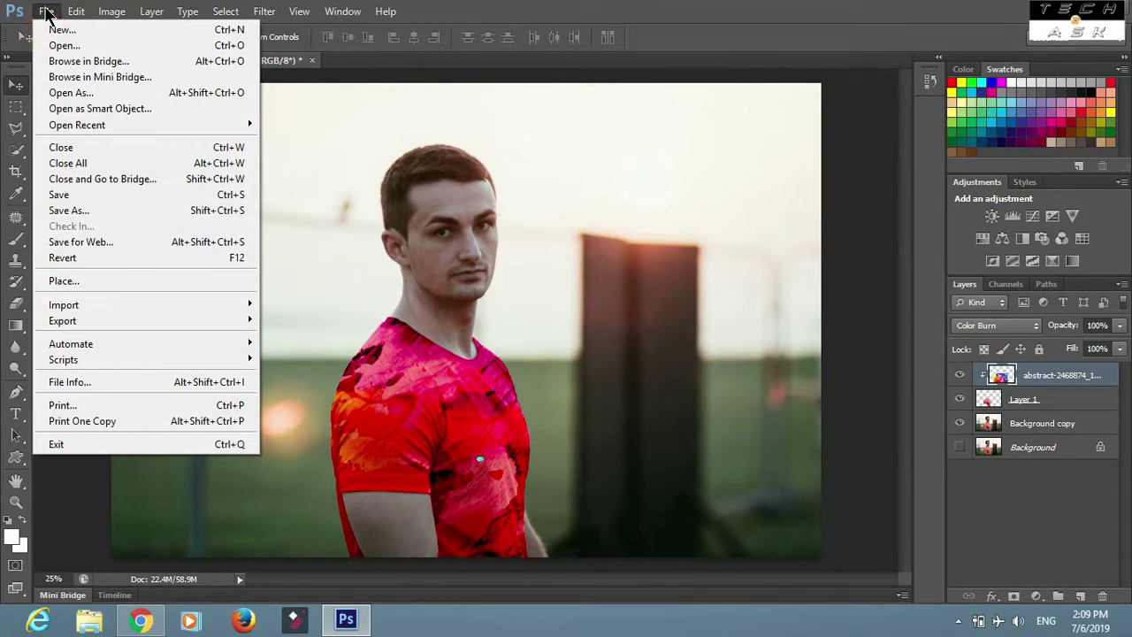
click(87, 211)
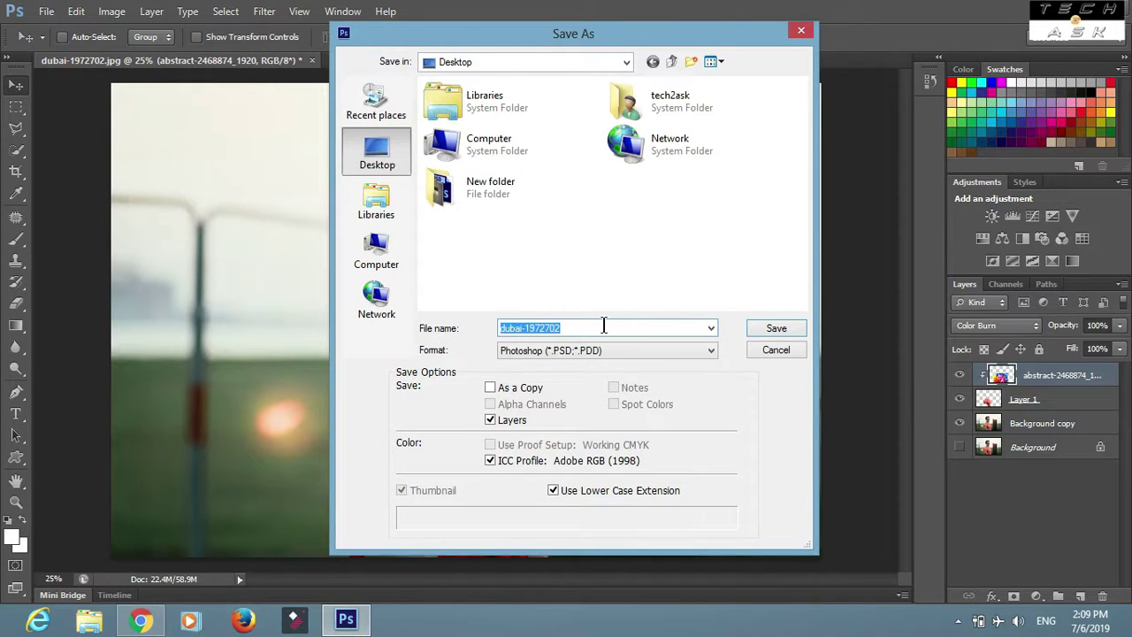
key(BackSpace)
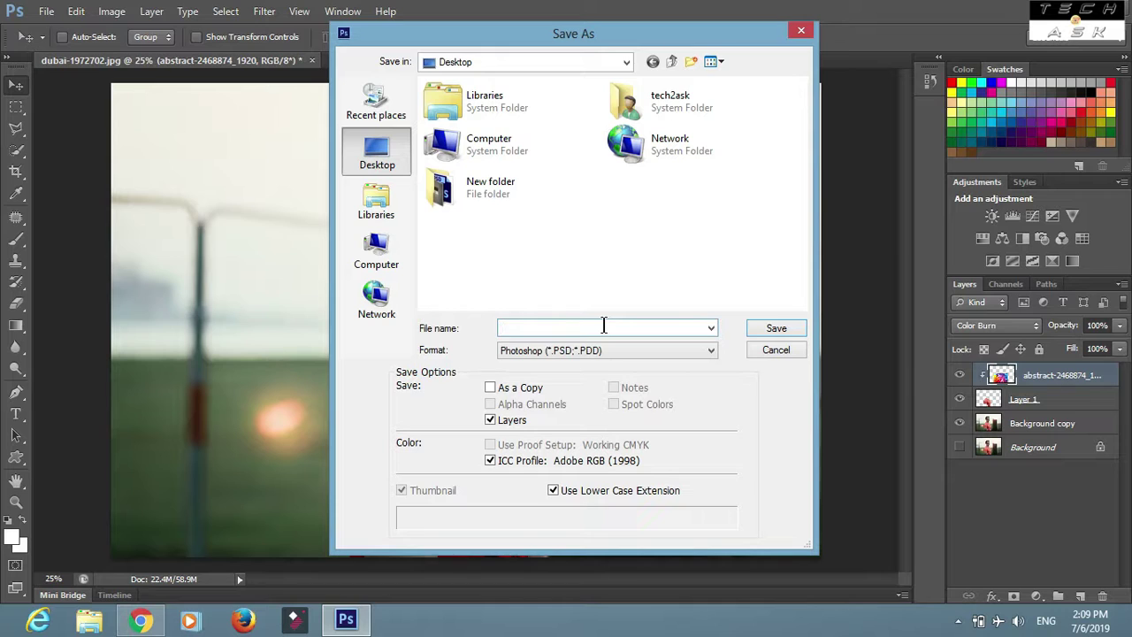
text(pic1)
click(680, 354)
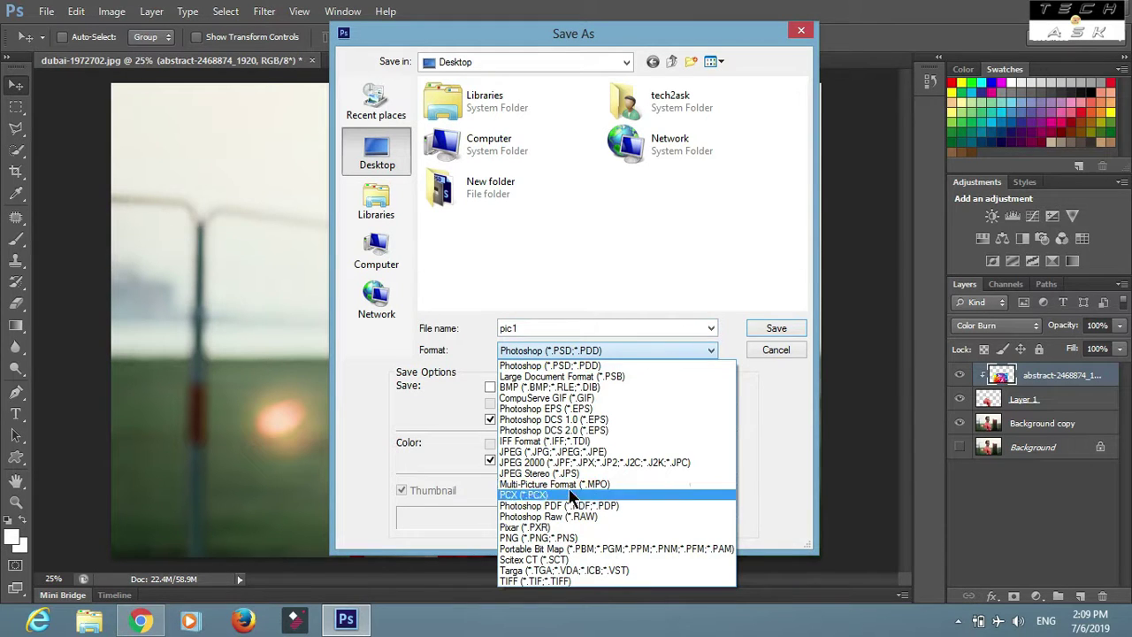
click(562, 451)
click(775, 329)
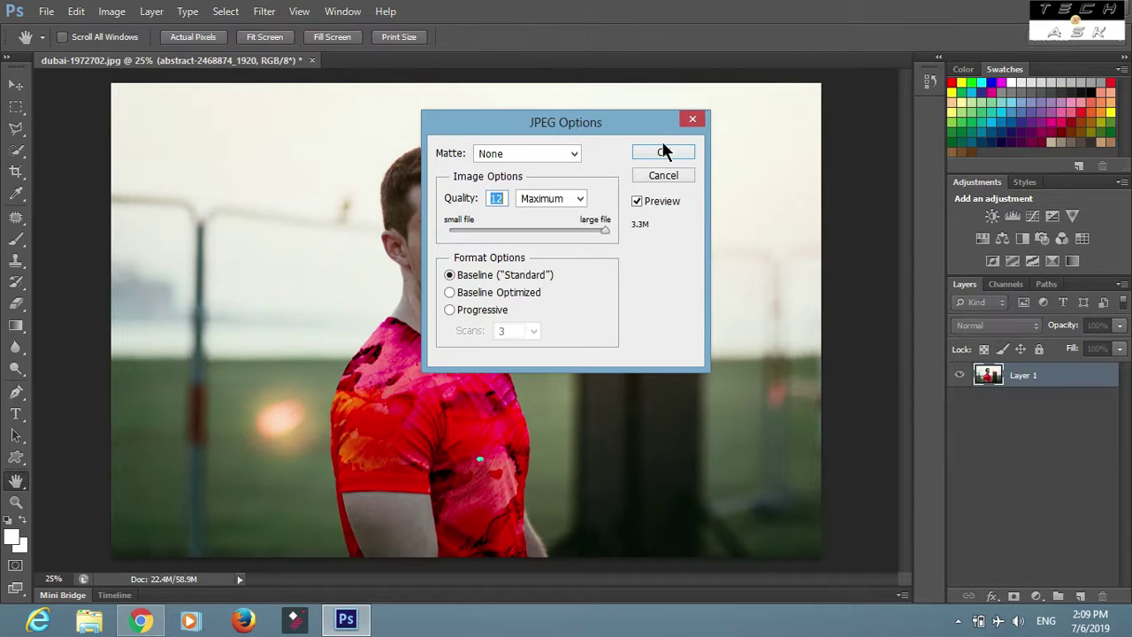
click(664, 154)
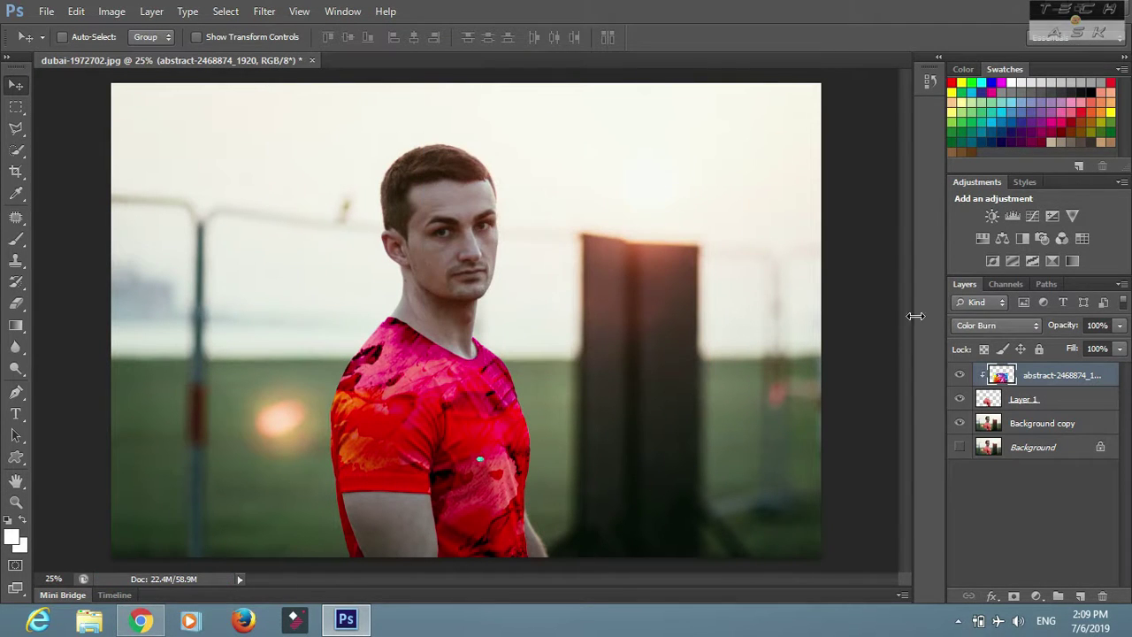
Step: Quit Photoshop without saving the changes to dubai-1972702.jpg
click(1110, 9)
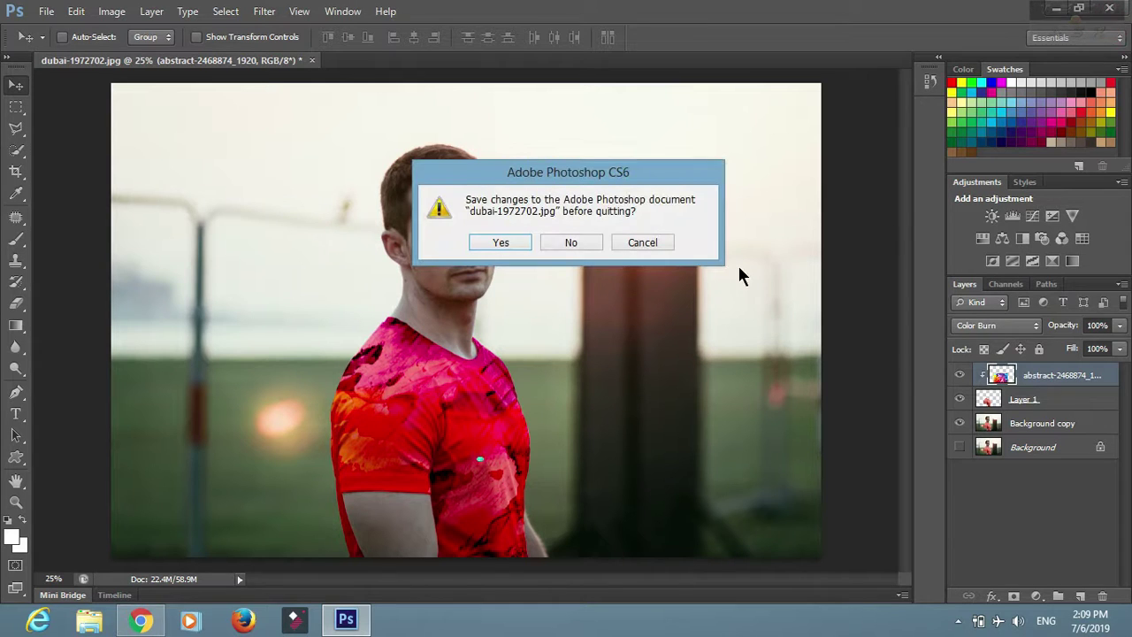
click(573, 239)
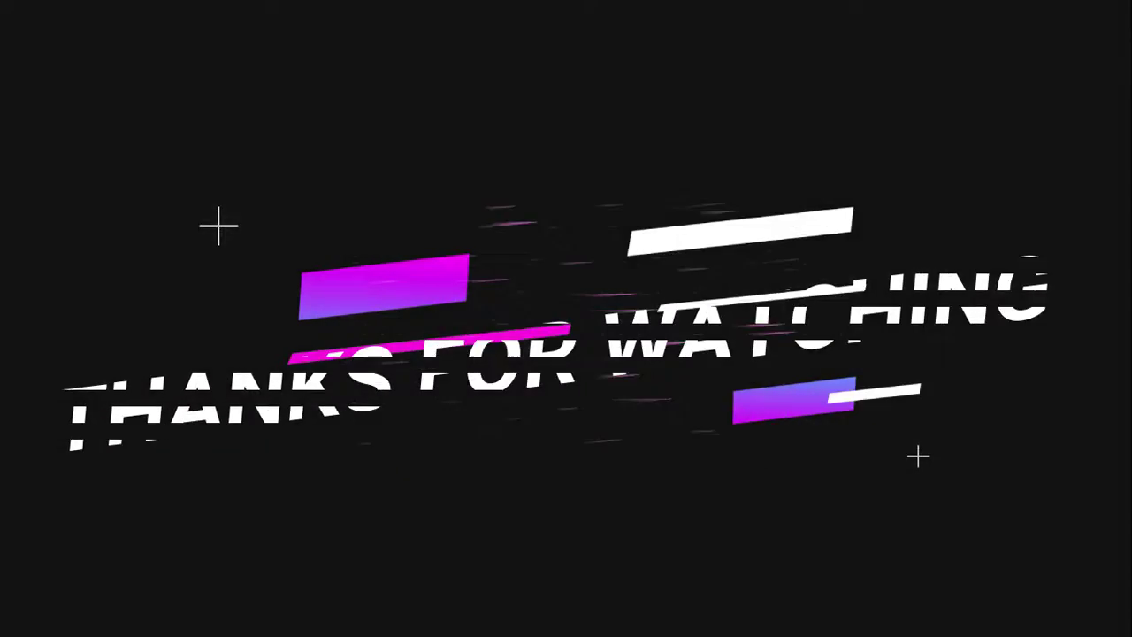